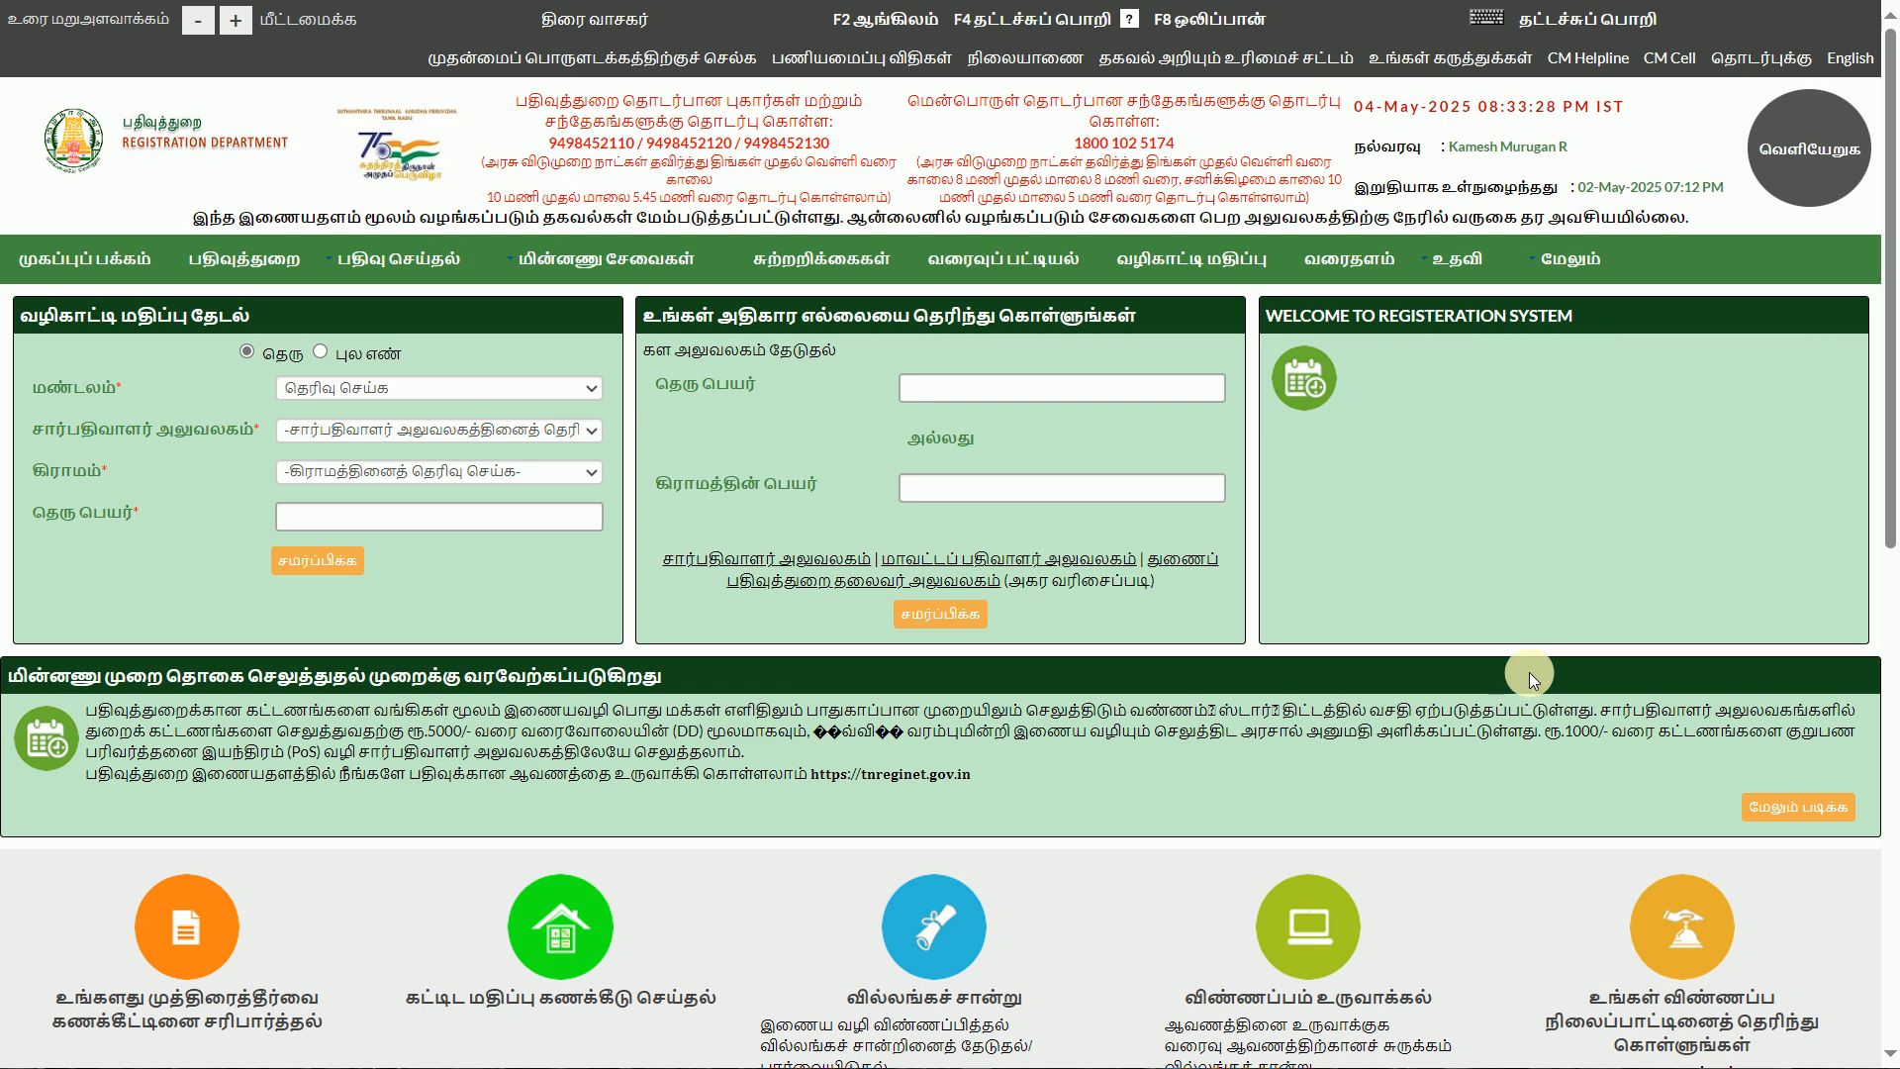
# Switch to the Internet Cafe YouTube channel and scroll through its latest videos
pyautogui.hotkey('alt', 'Tab')
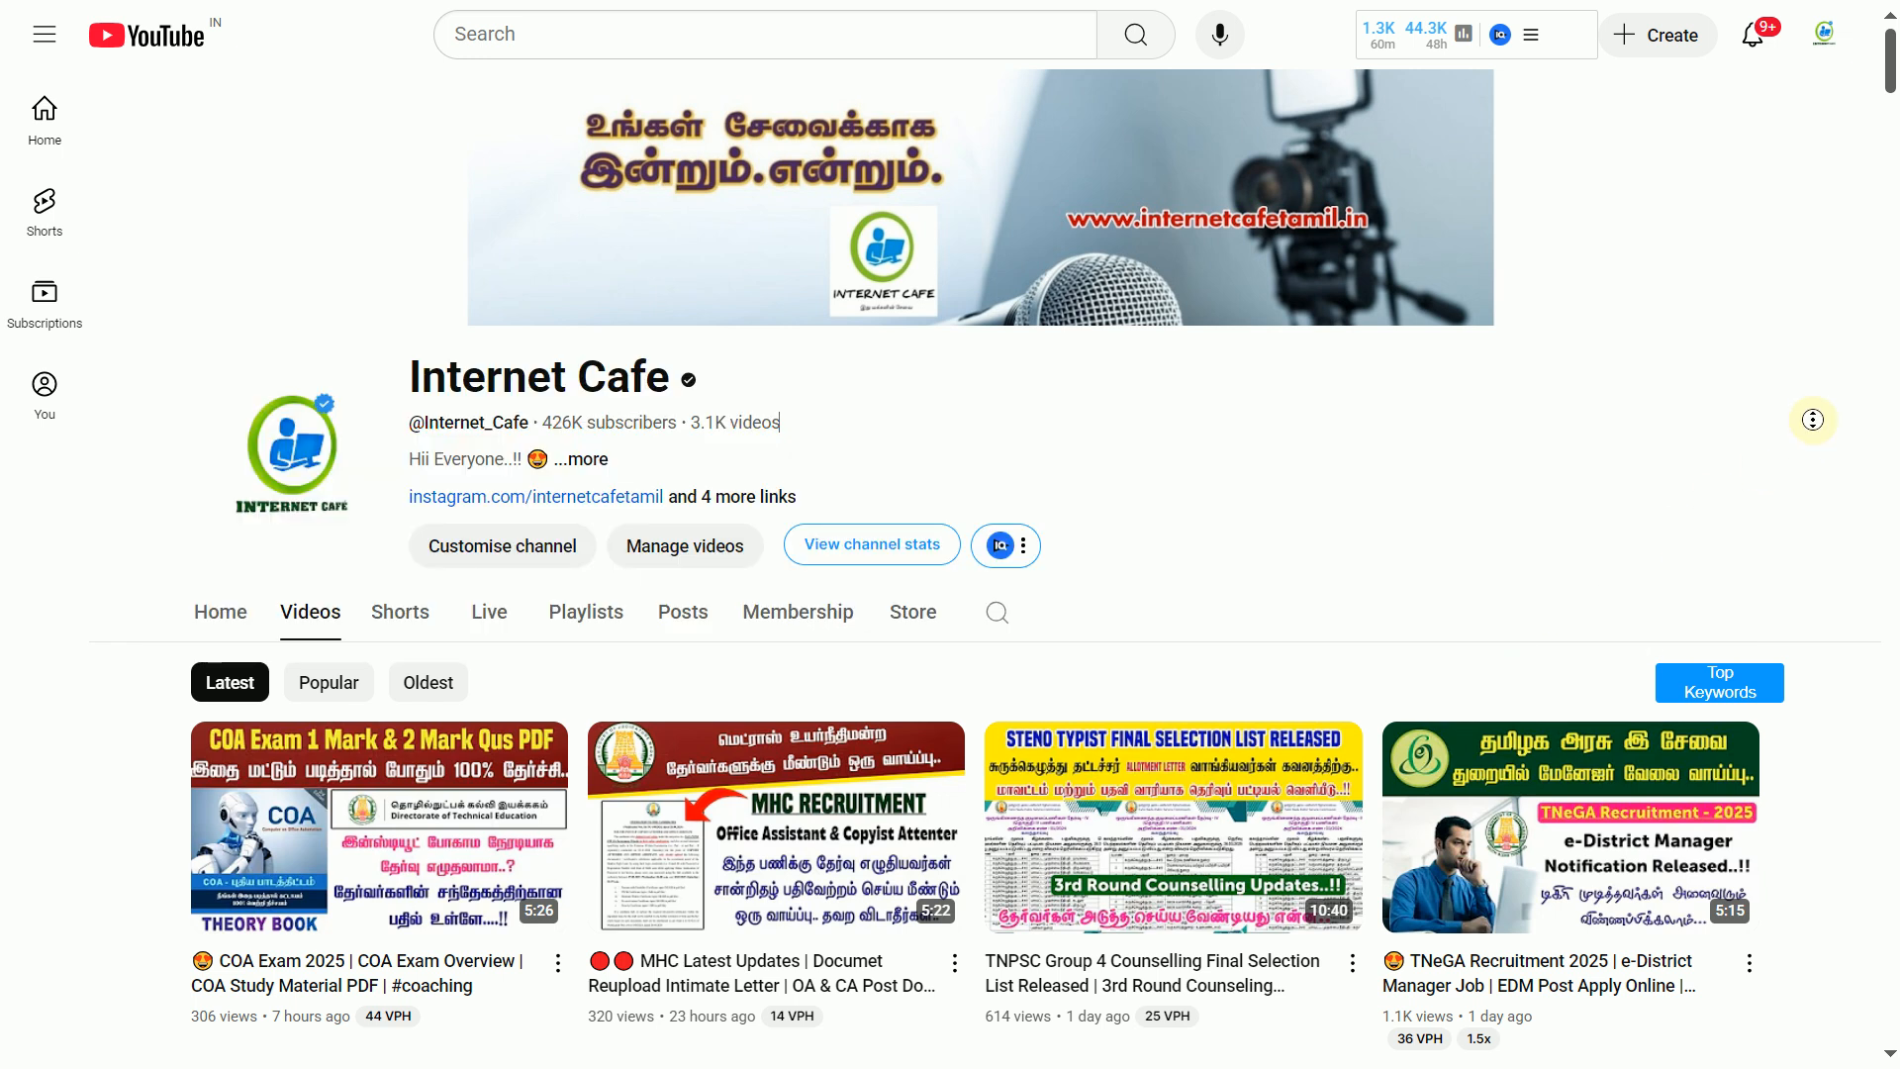
pyautogui.scroll(-4, 1812, 419)
pyautogui.scroll(-7, 1825, 488)
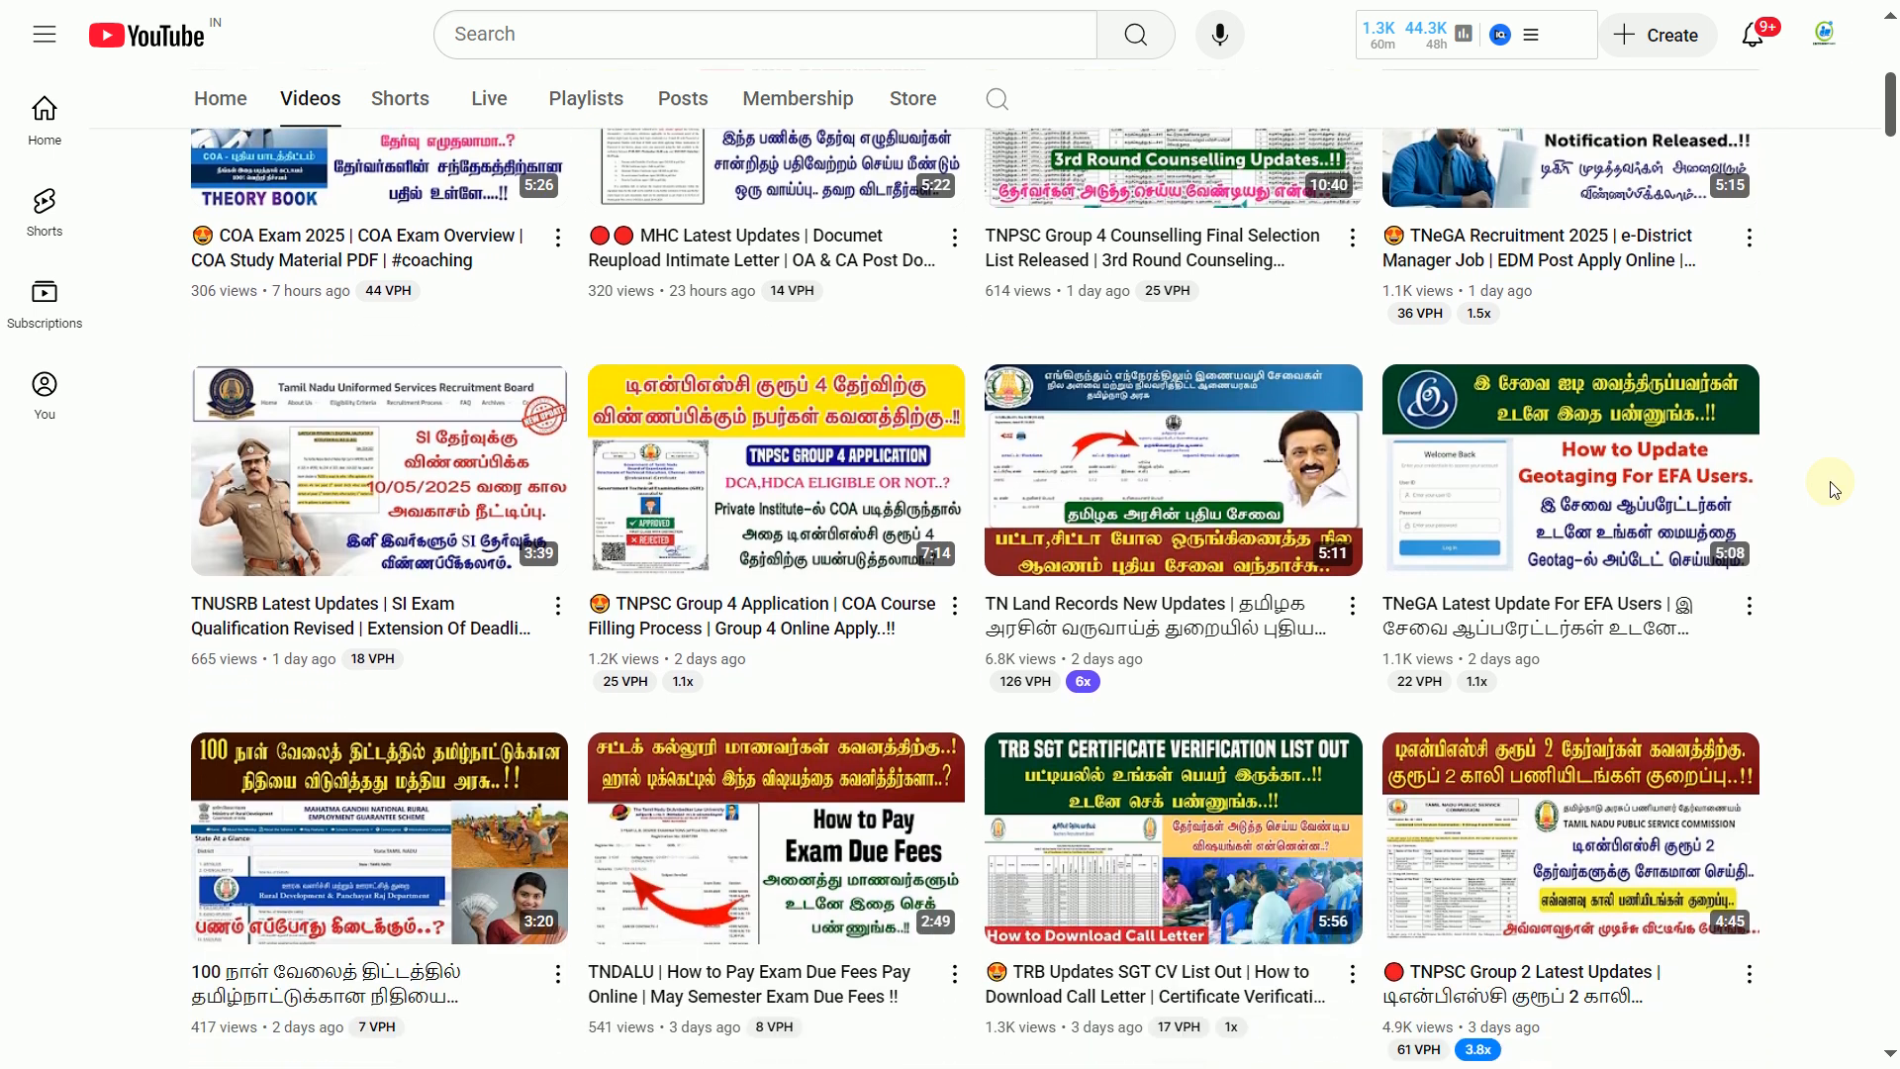
pyautogui.hotkey('alt', 'Tab')
pyautogui.hotkey('alt', 'Tab')
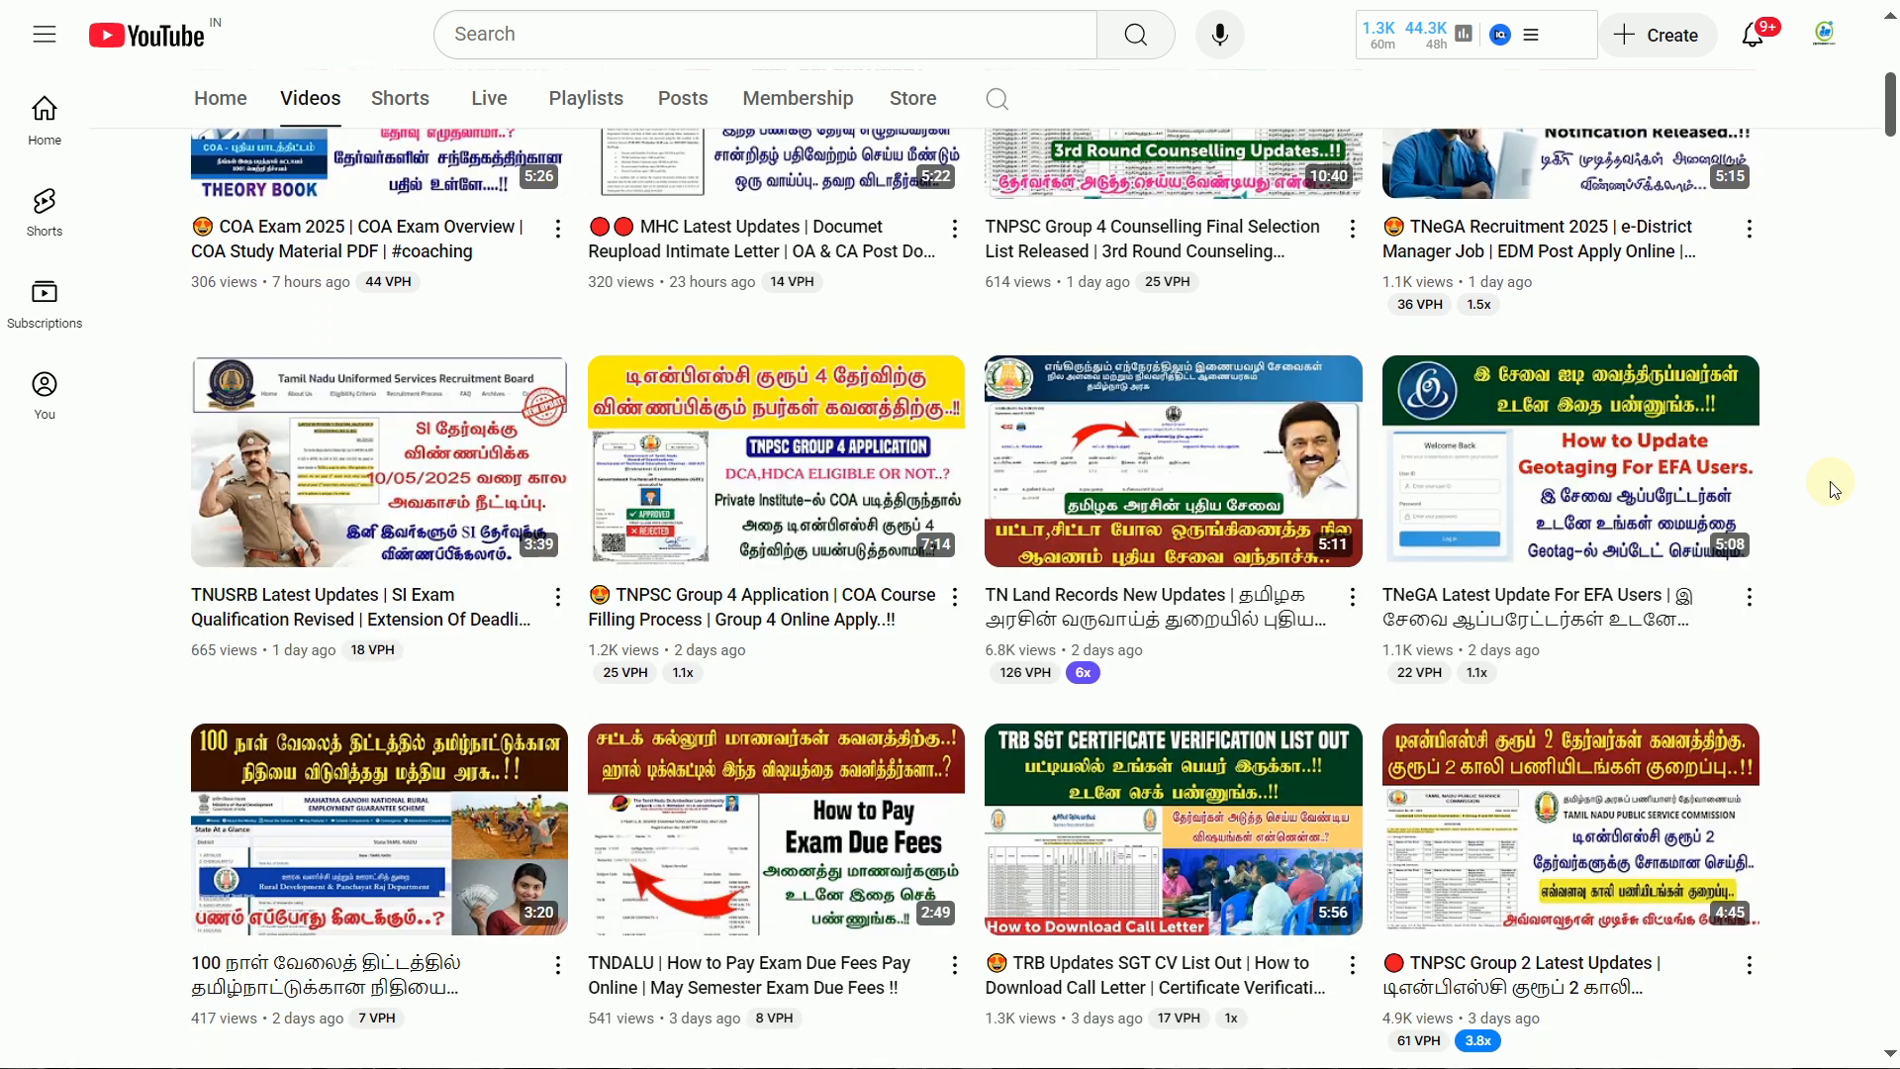
# Scroll through the internetcafetamil Instagram profile posts, then return to the registration portal
pyautogui.scroll(-1, 1827, 458)
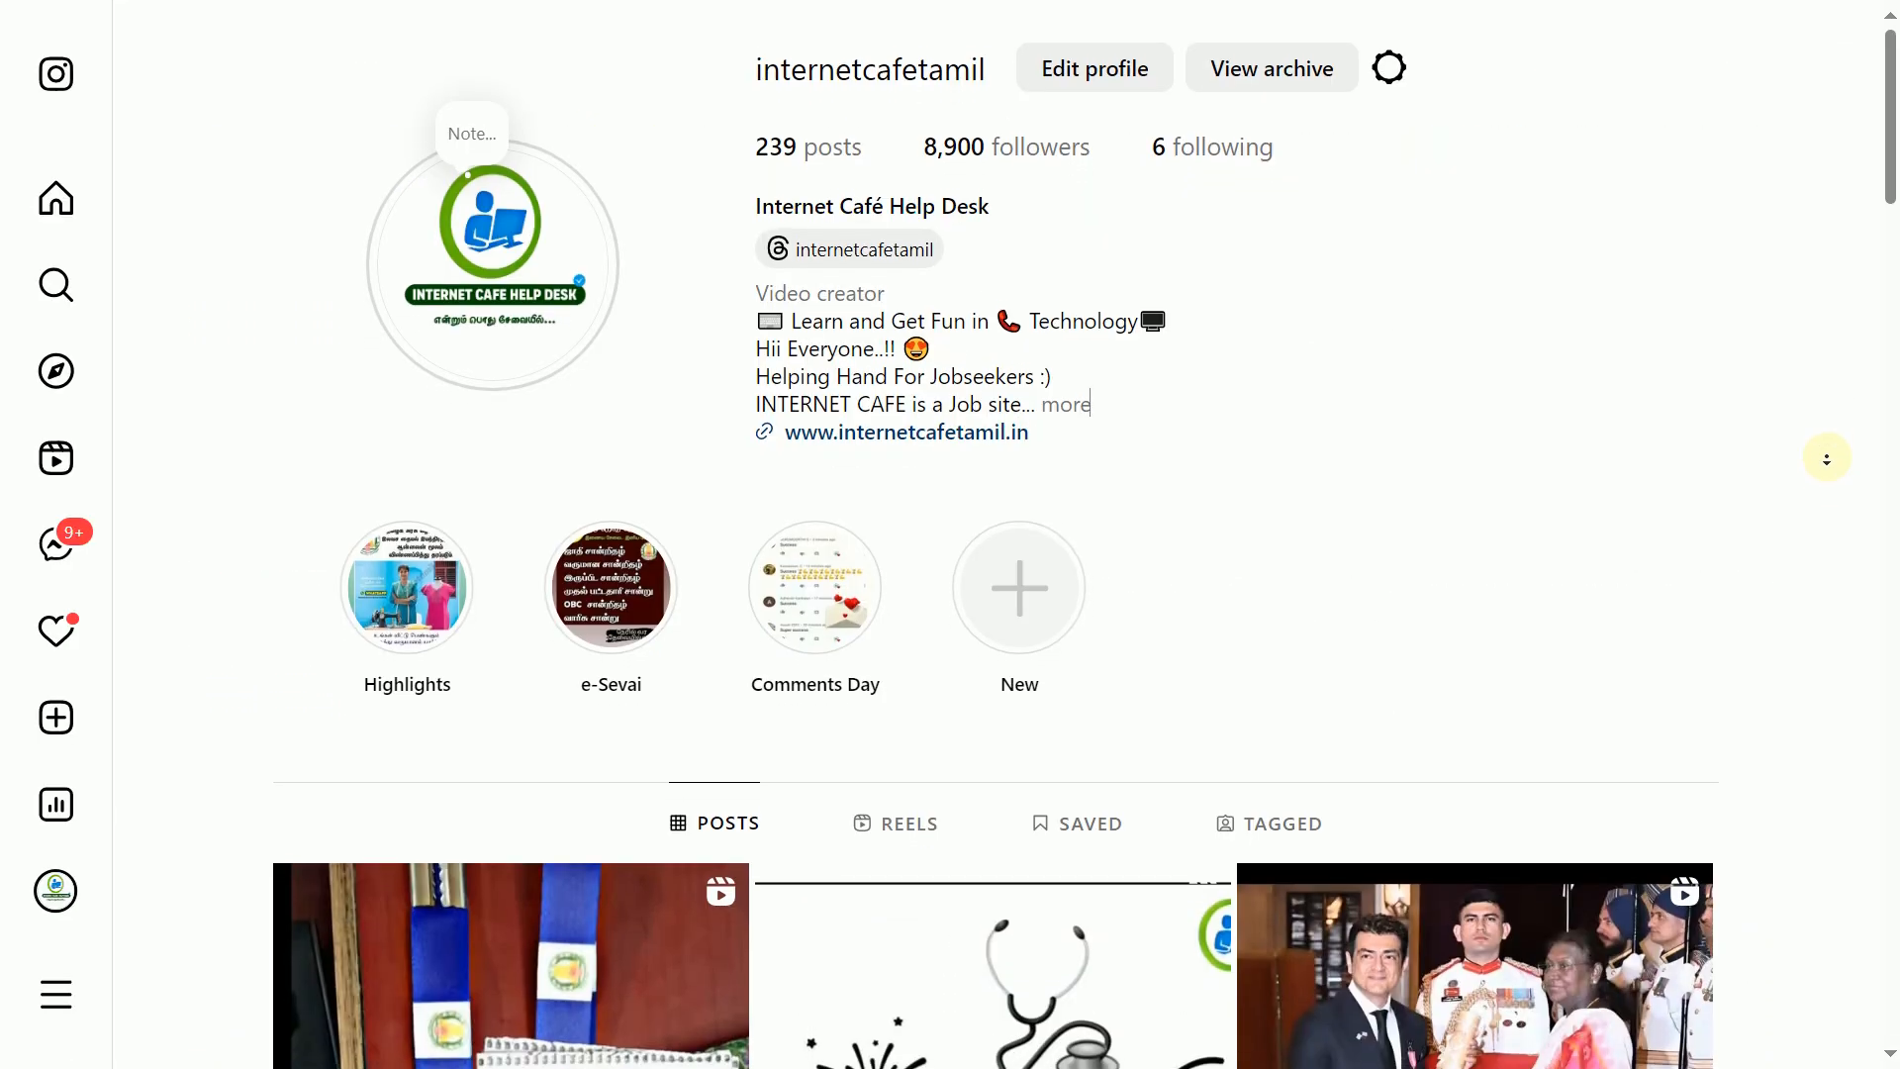
pyautogui.scroll(-2, 1828, 459)
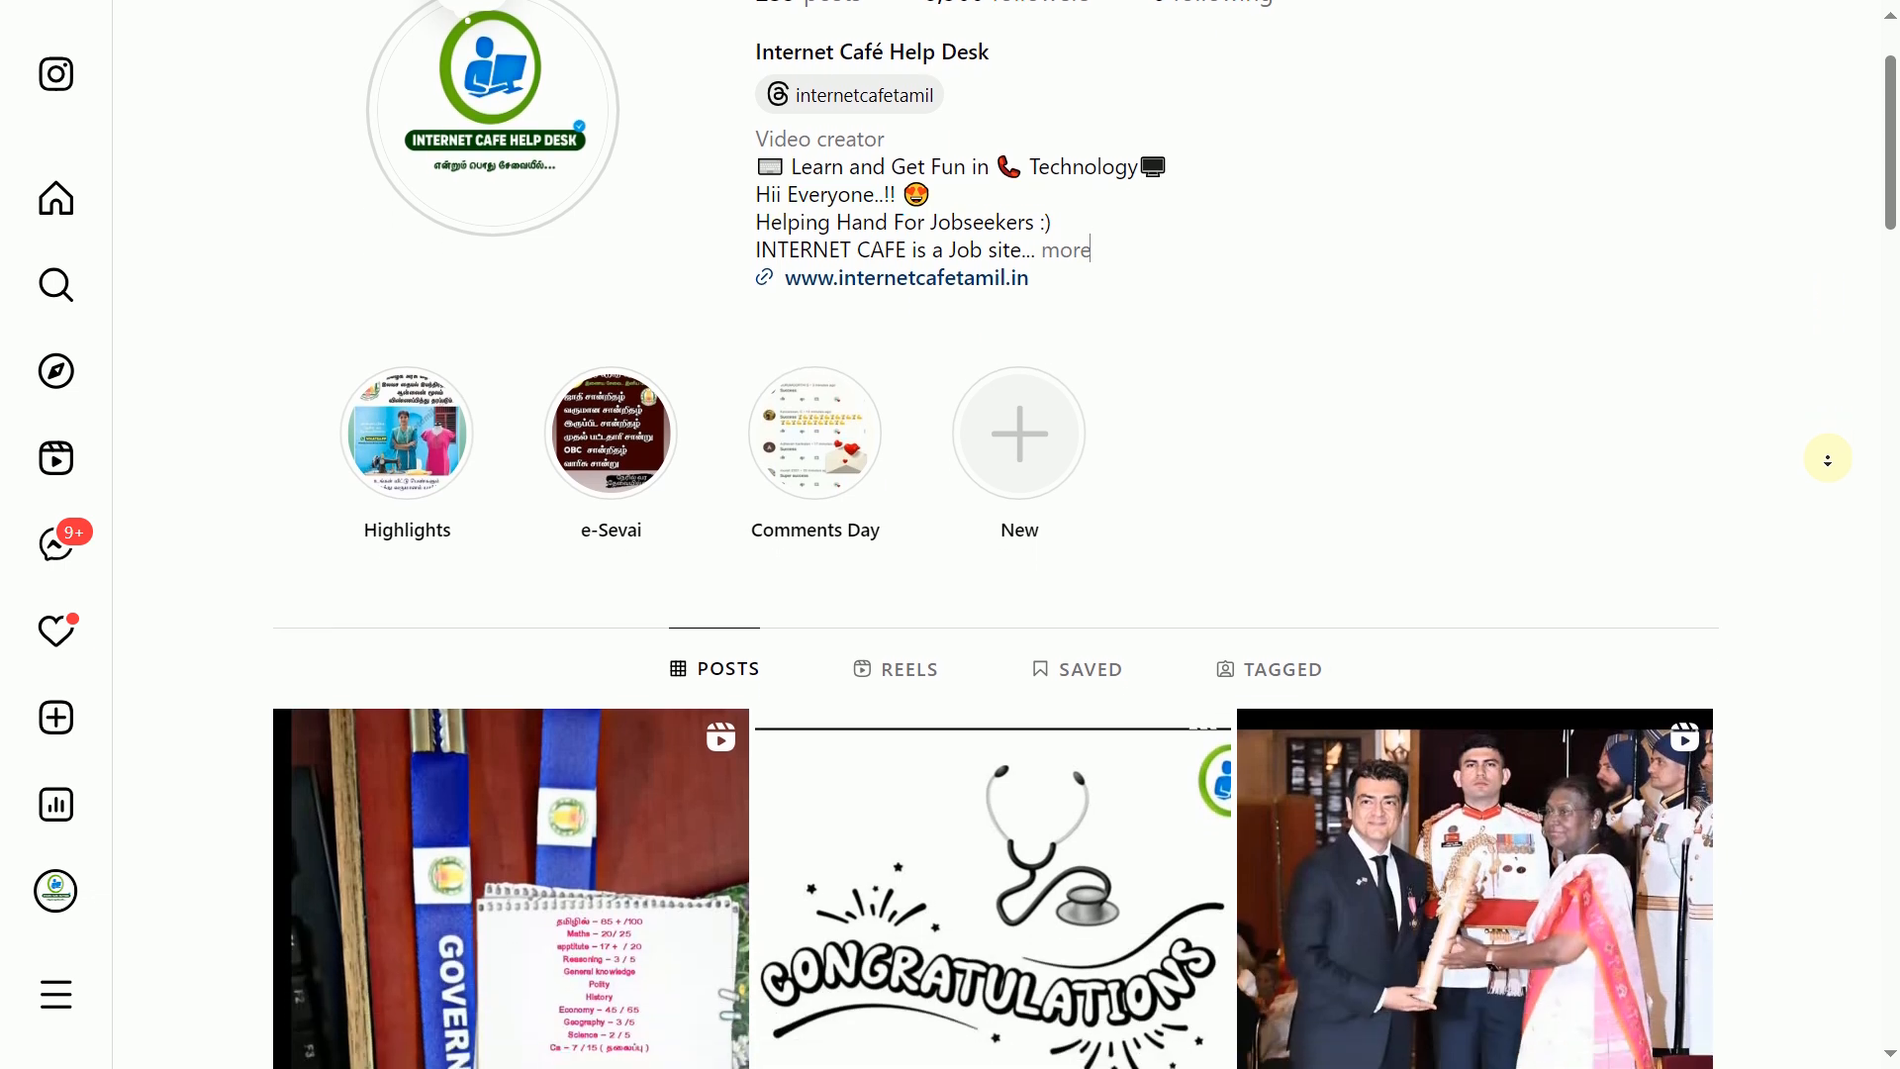
pyautogui.scroll(-2, 1828, 459)
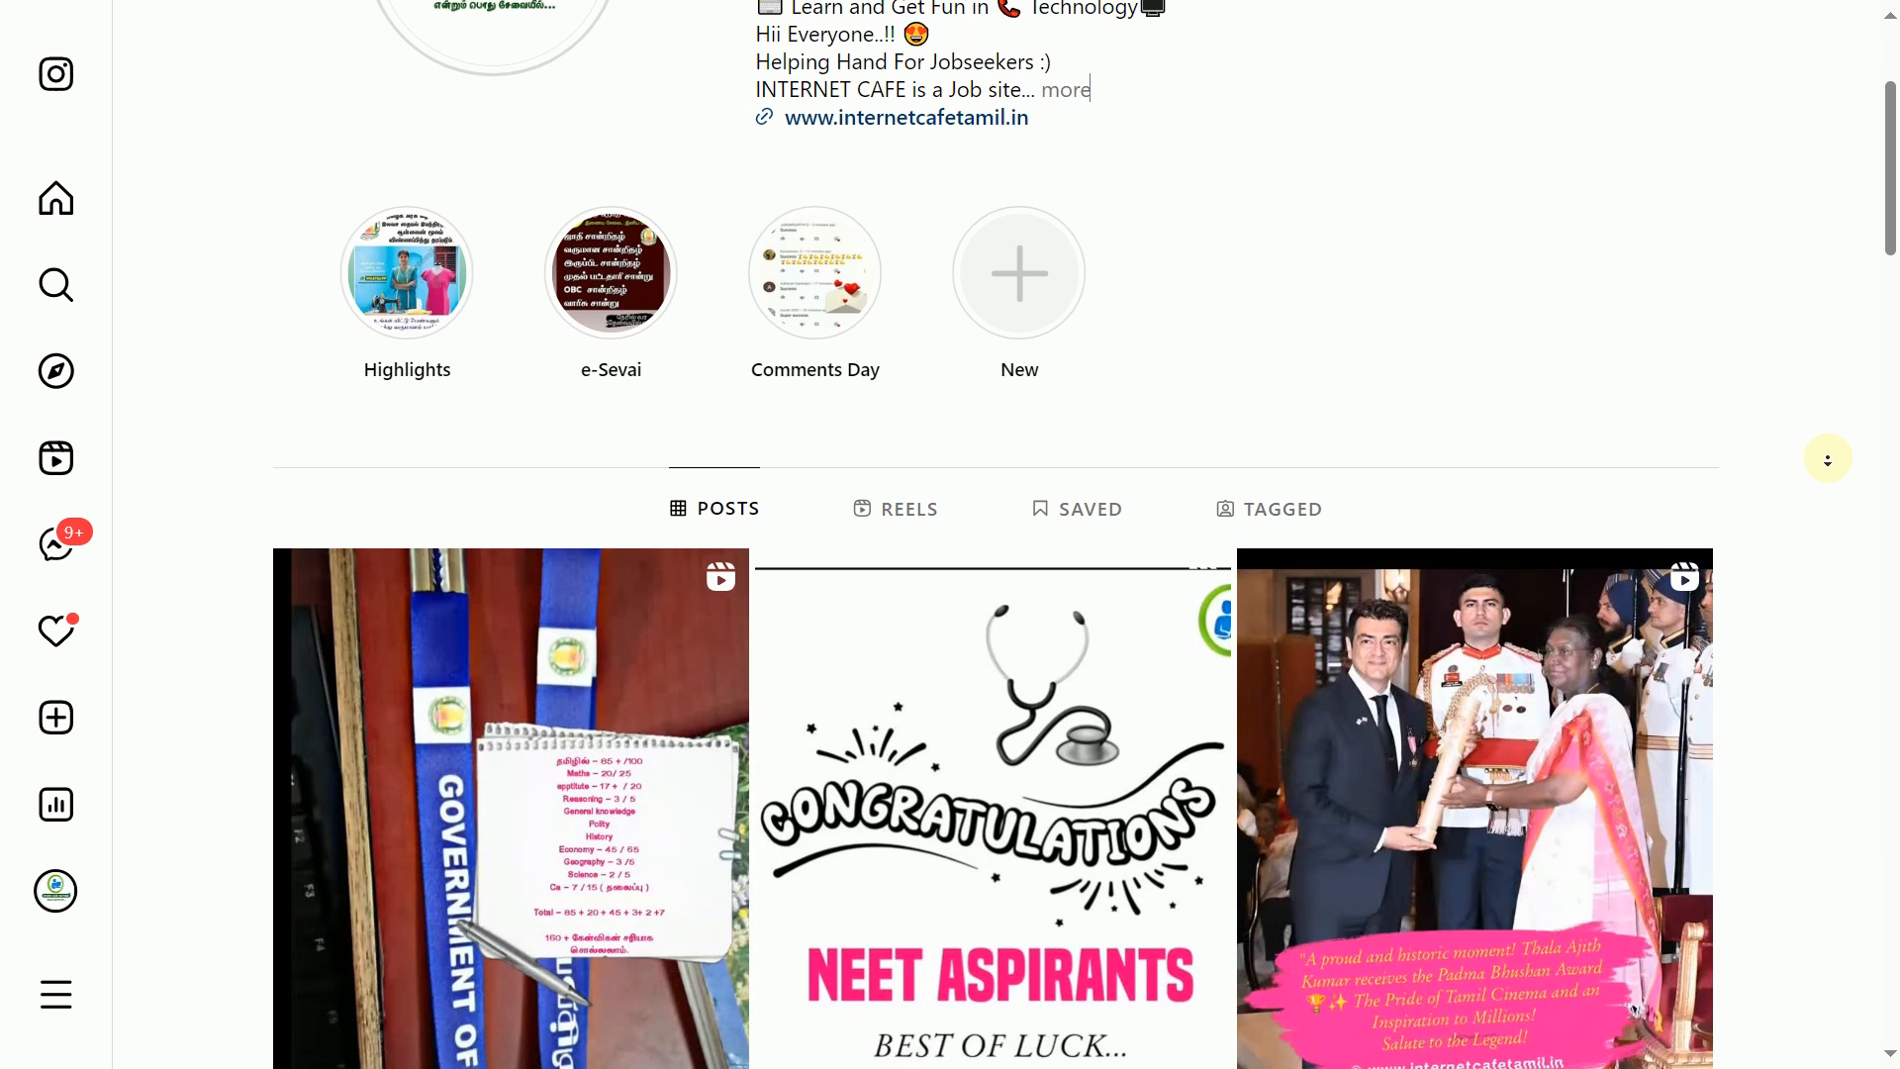
pyautogui.scroll(-2, 1827, 459)
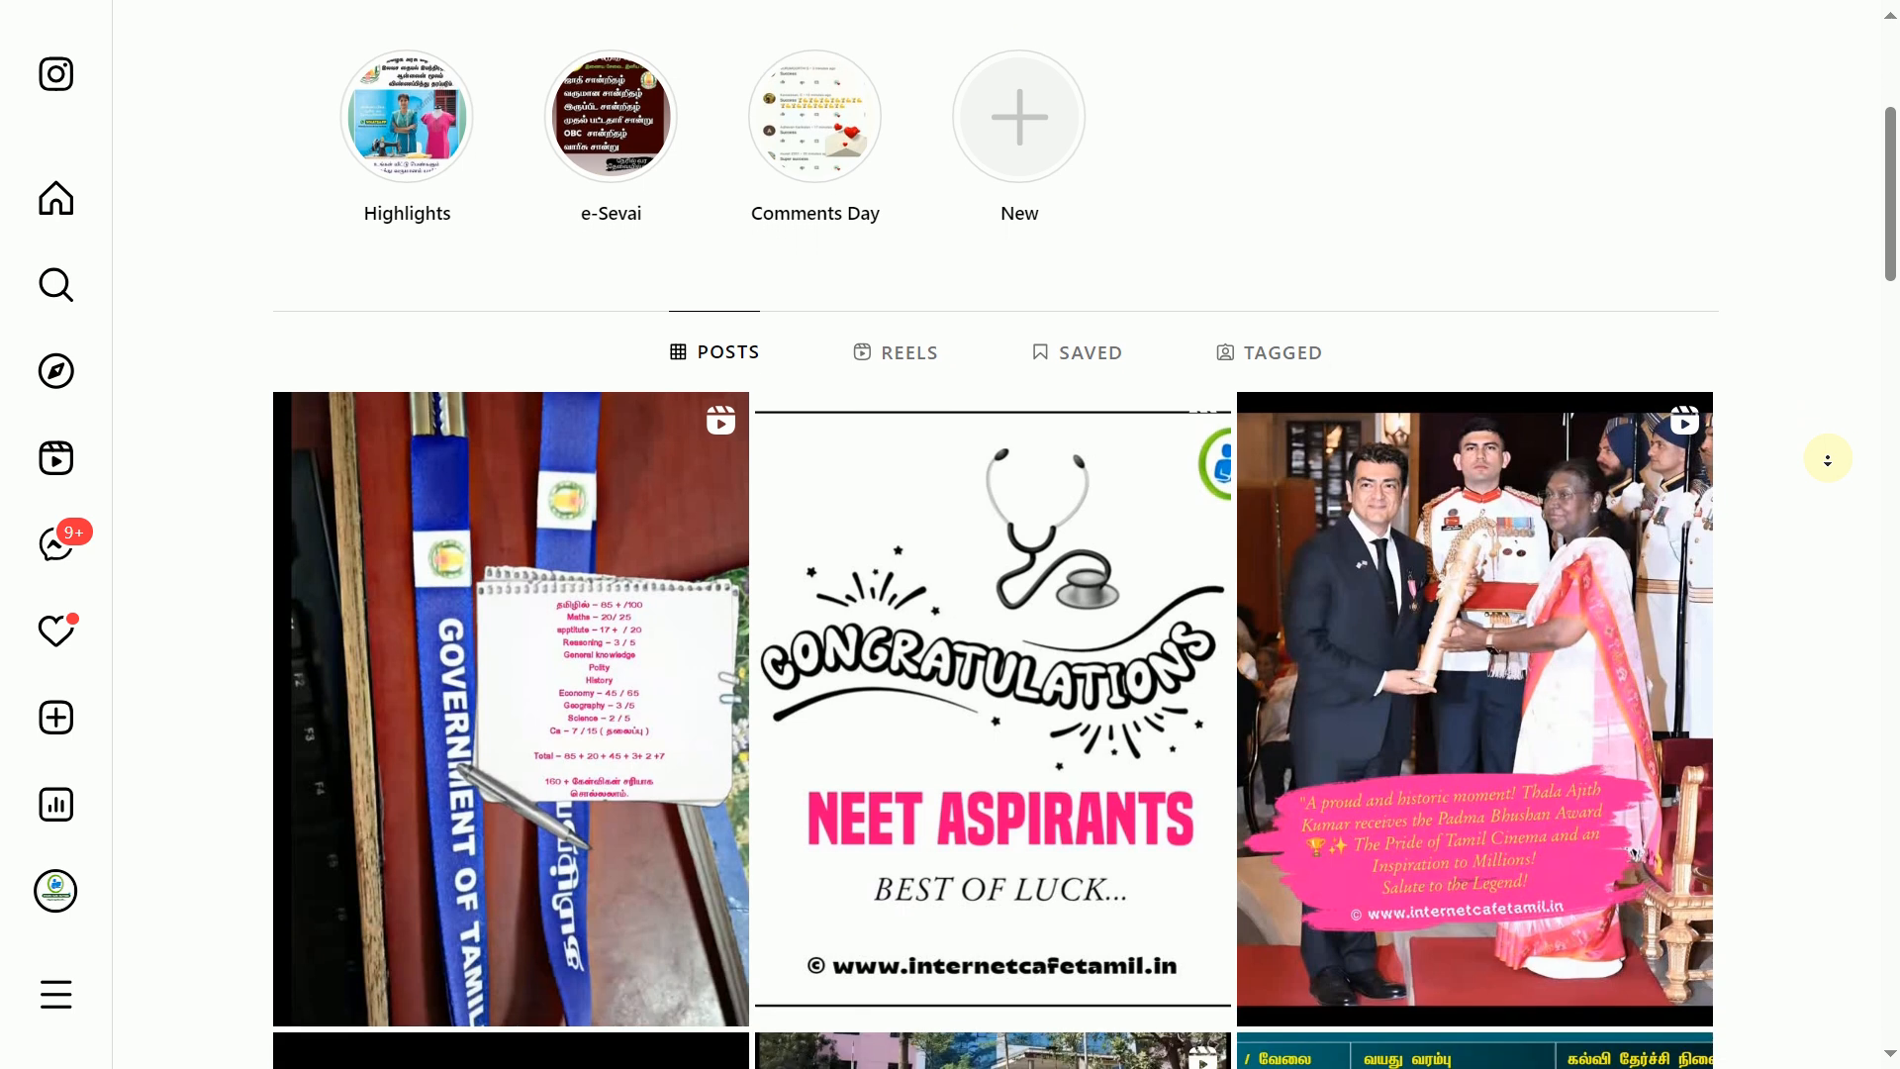
pyautogui.scroll(-1, 1827, 460)
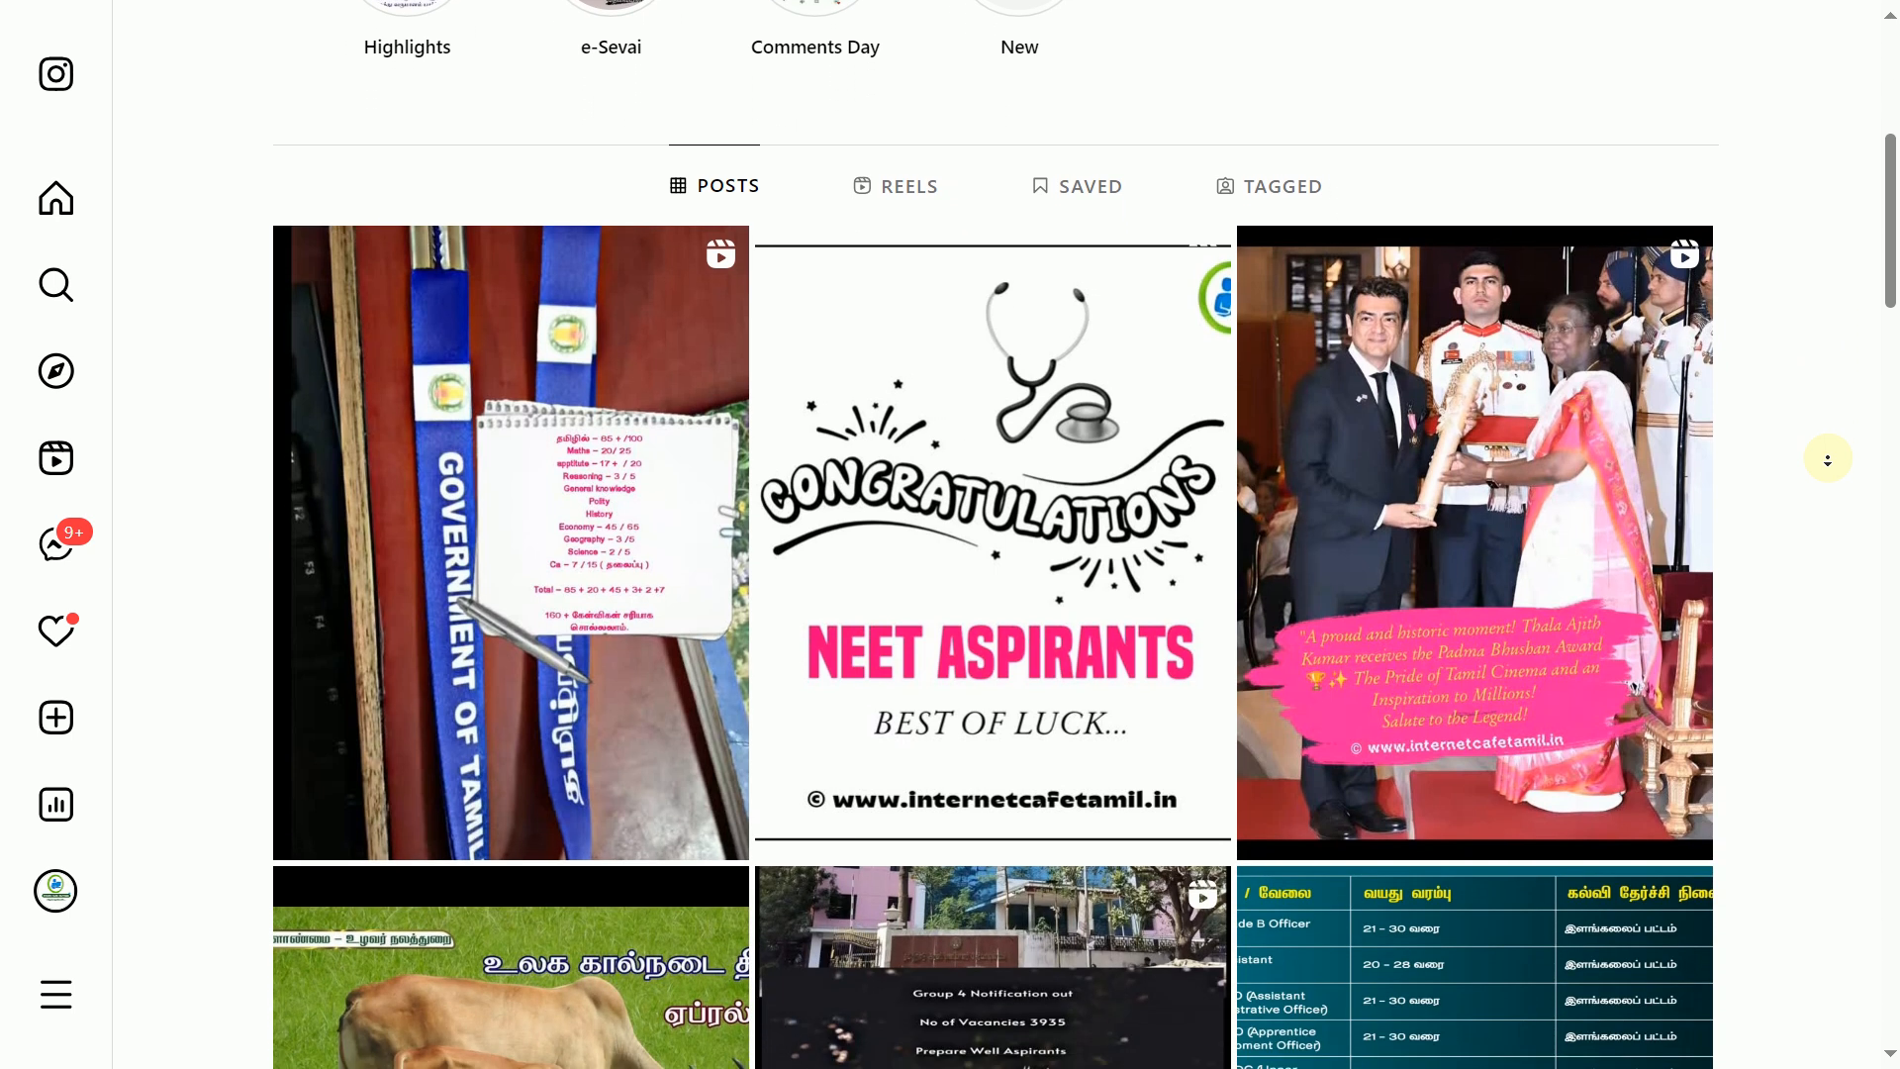
pyautogui.hotkey('alt', 'Tab')
pyautogui.hotkey('alt', 'Tab')
pyautogui.hotkey('alt', 'Tab')
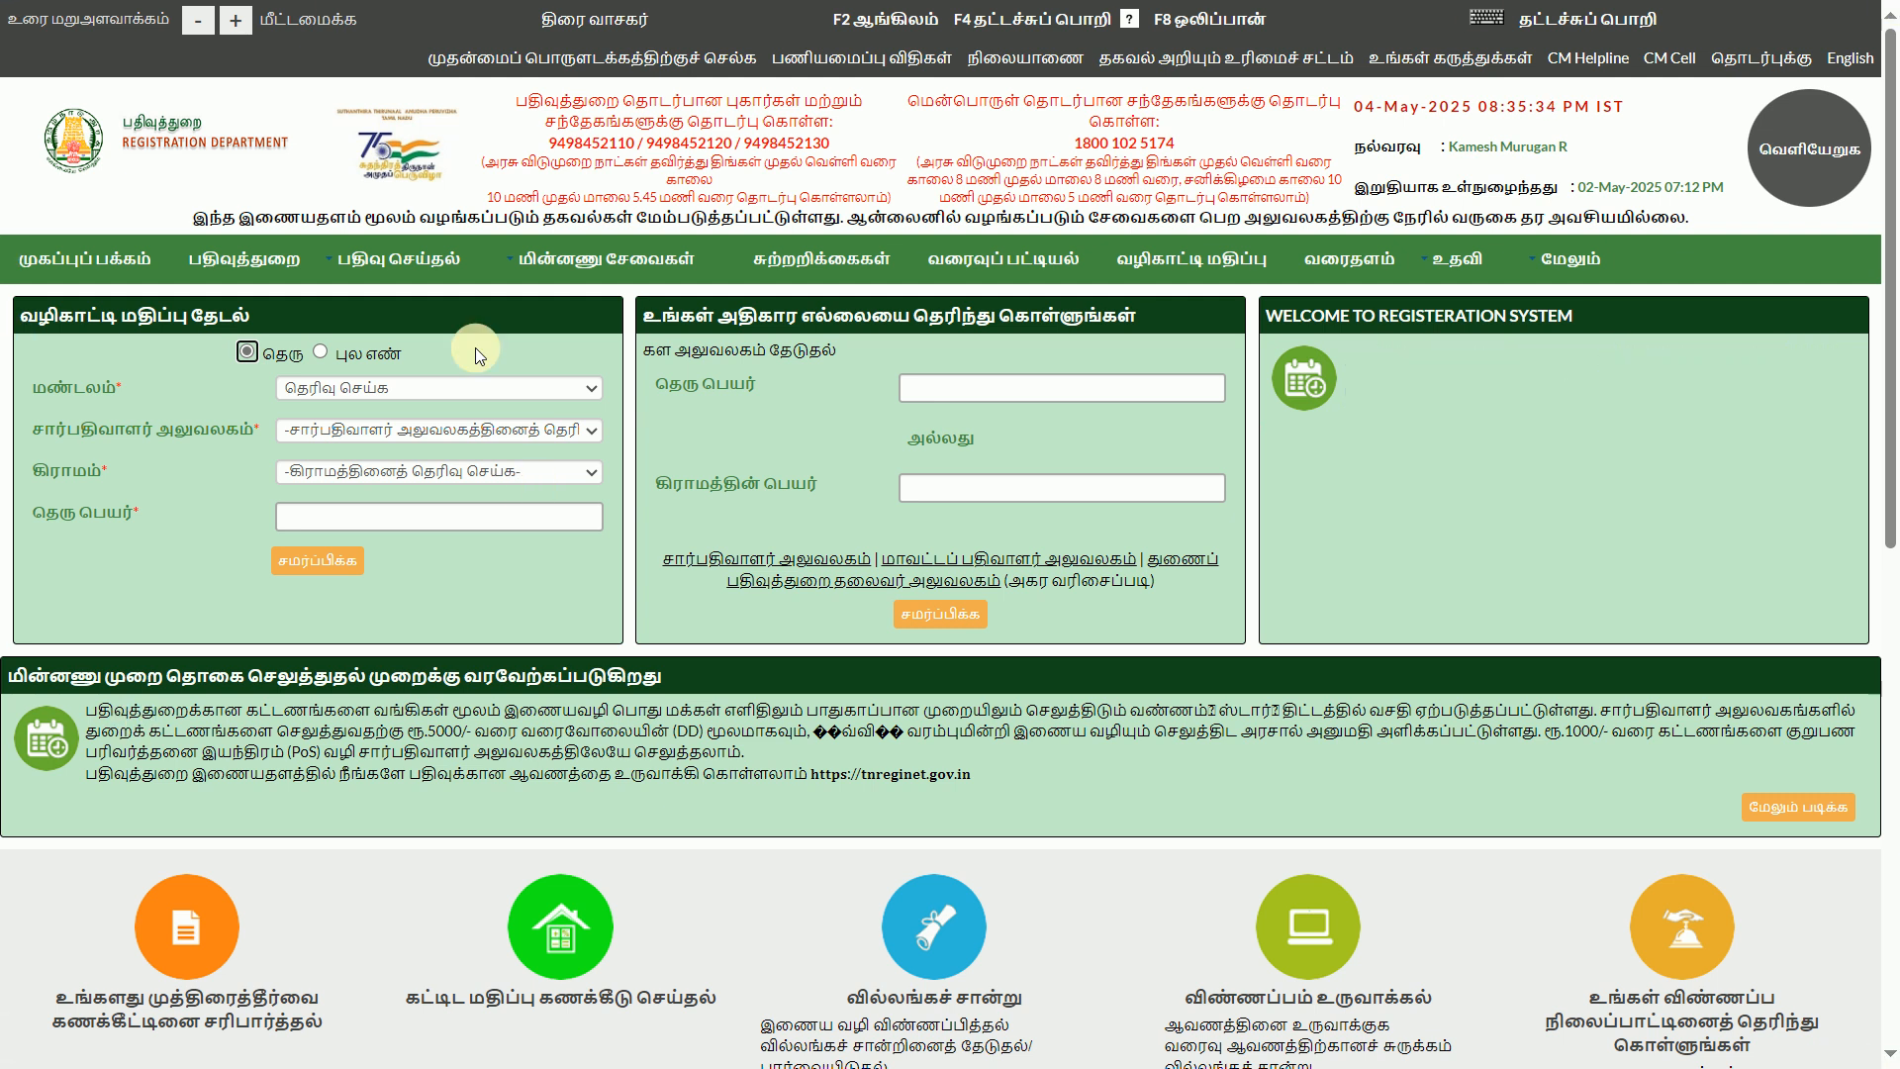
# Open the create-document page under the document registration menu
pyautogui.moveTo(386, 266)
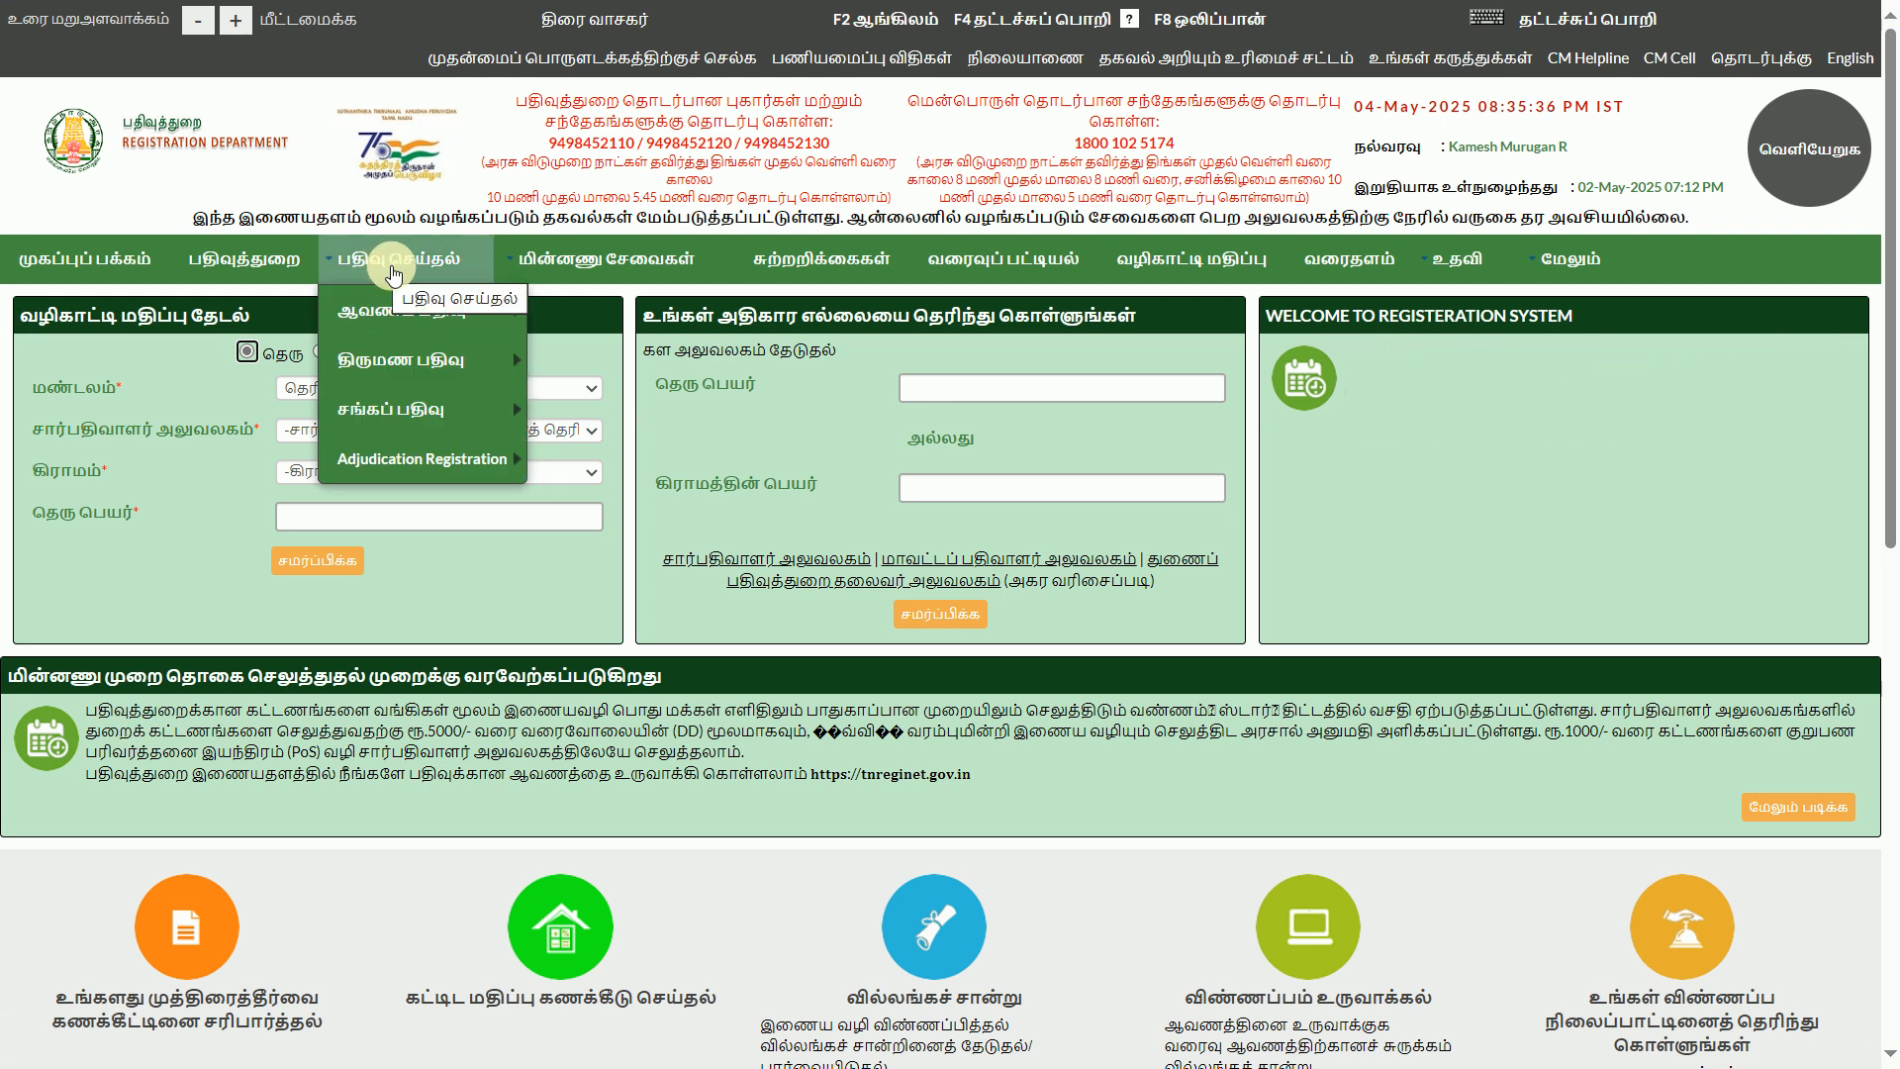
pyautogui.moveTo(391, 334)
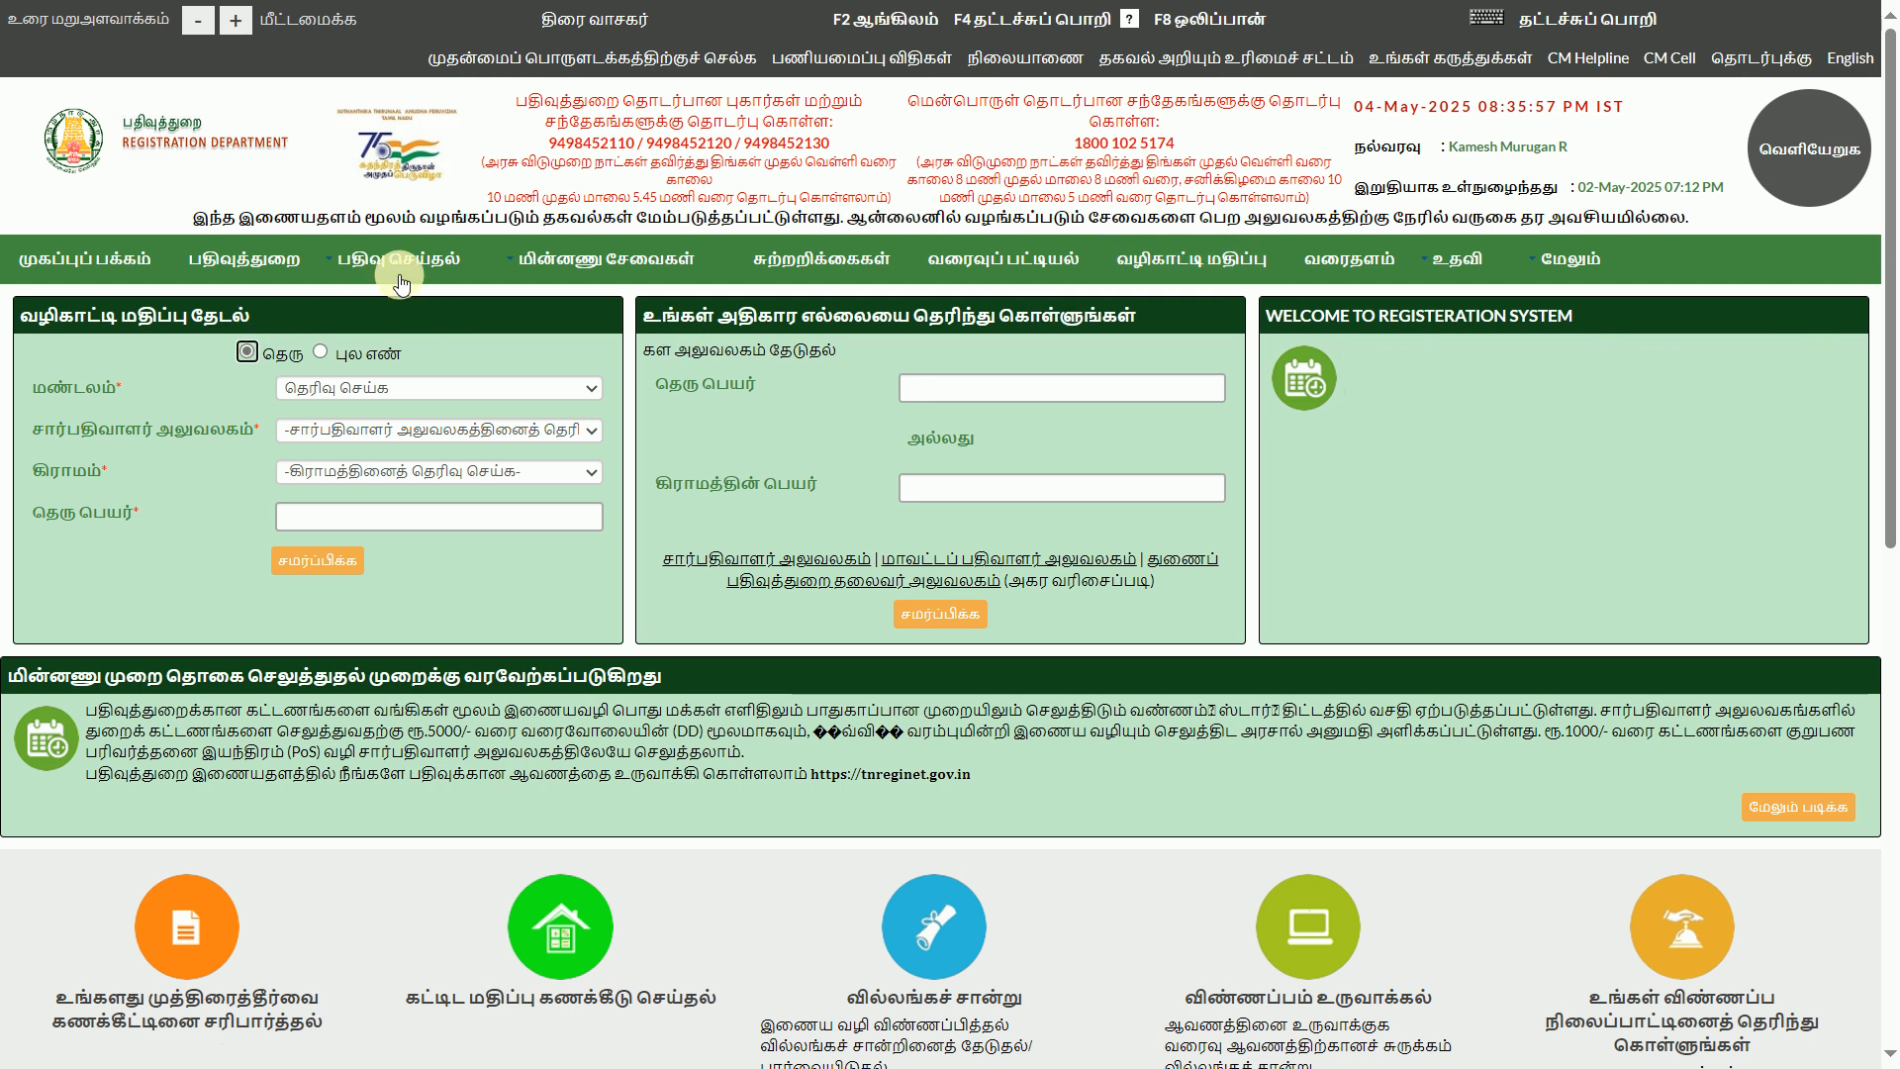
pyautogui.moveTo(459, 309)
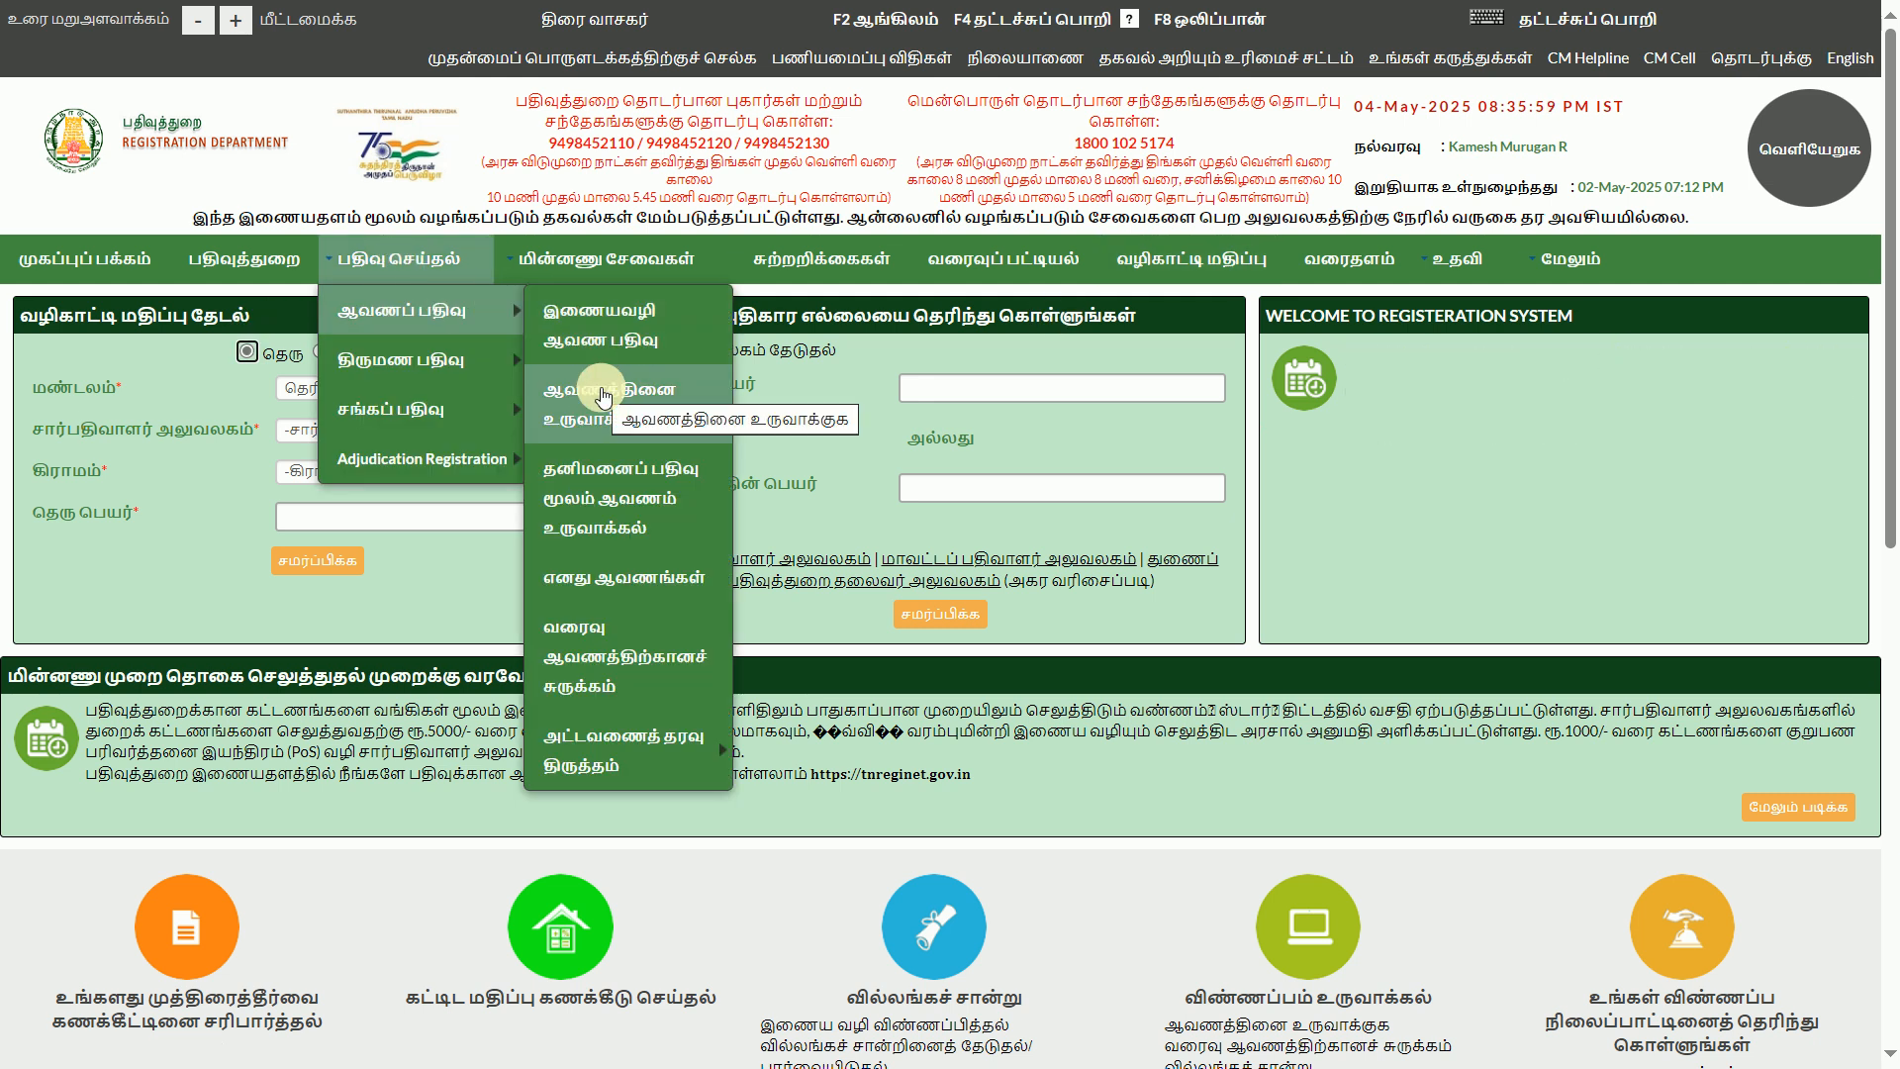
pyautogui.click(607, 398)
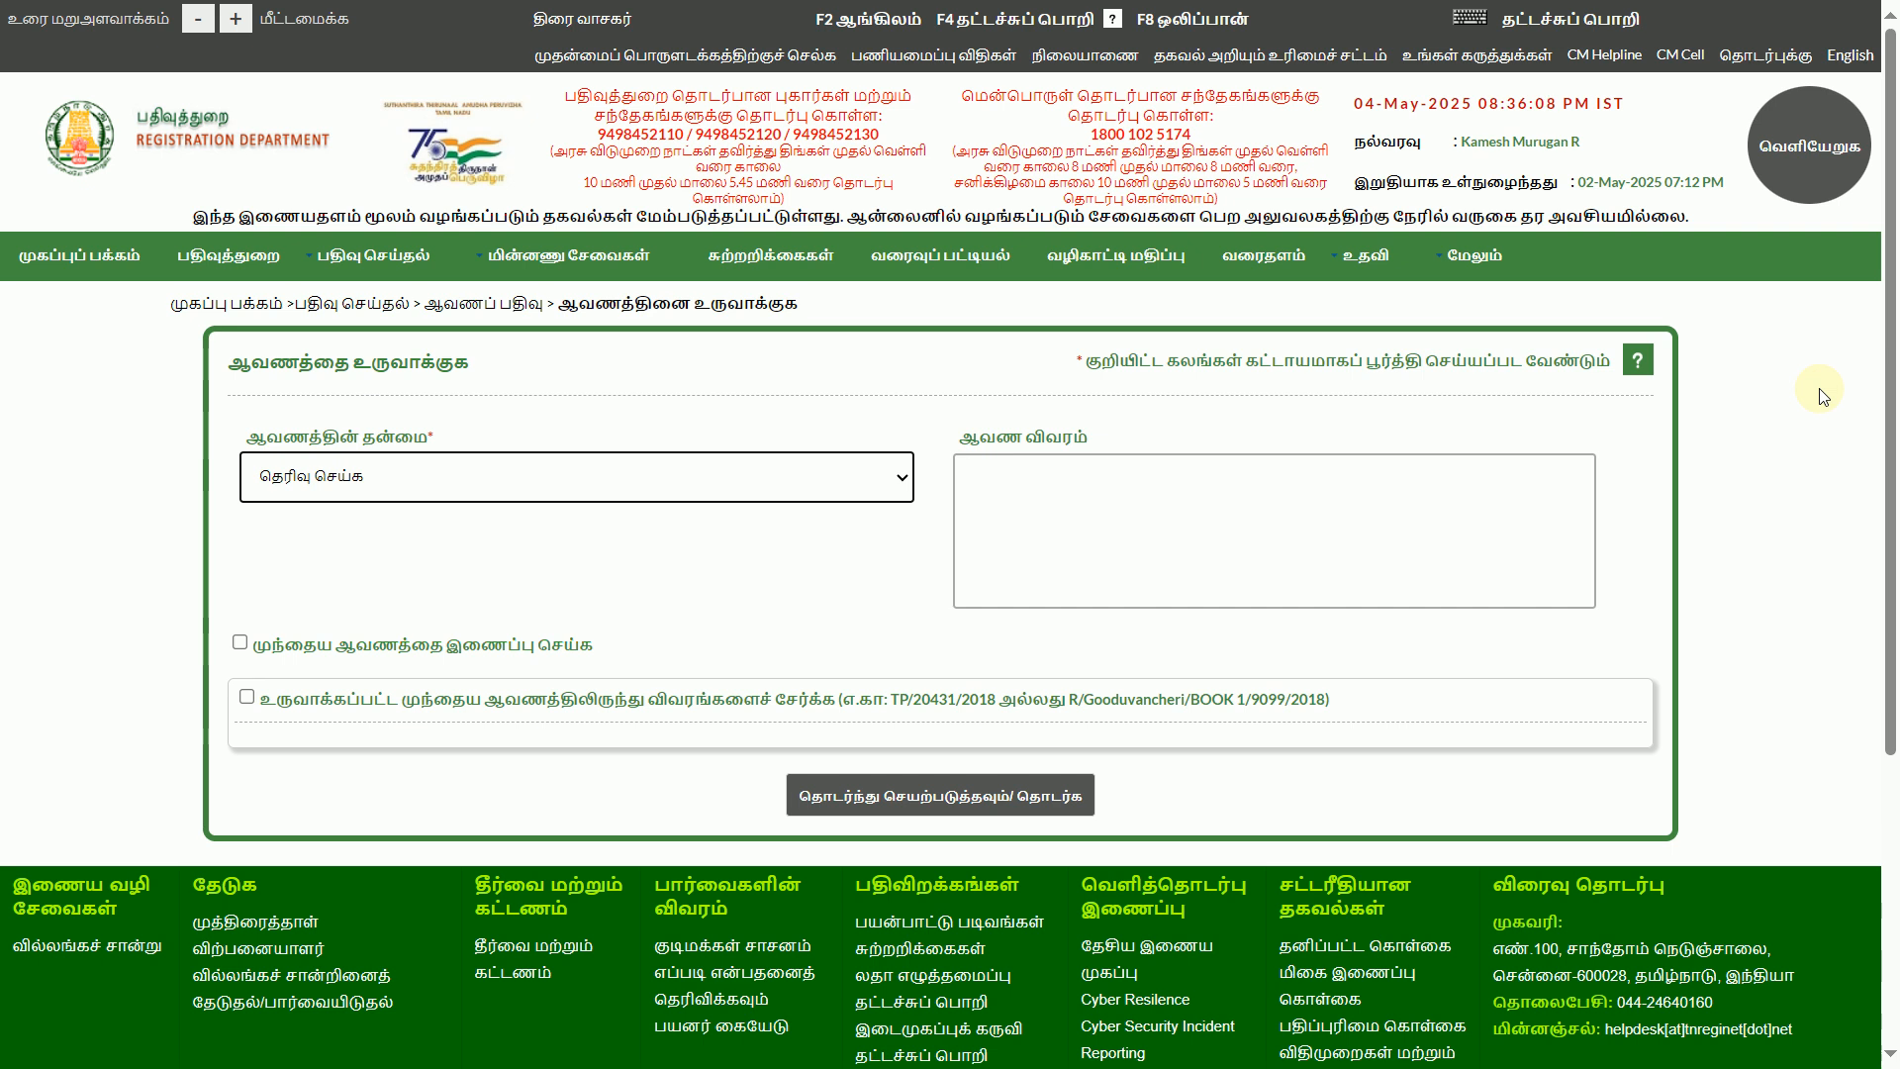
# Set the document type to விற்பனை ஆவணம்/ கிரைய ஆவணம் (sale deed)
pyautogui.click(367, 481)
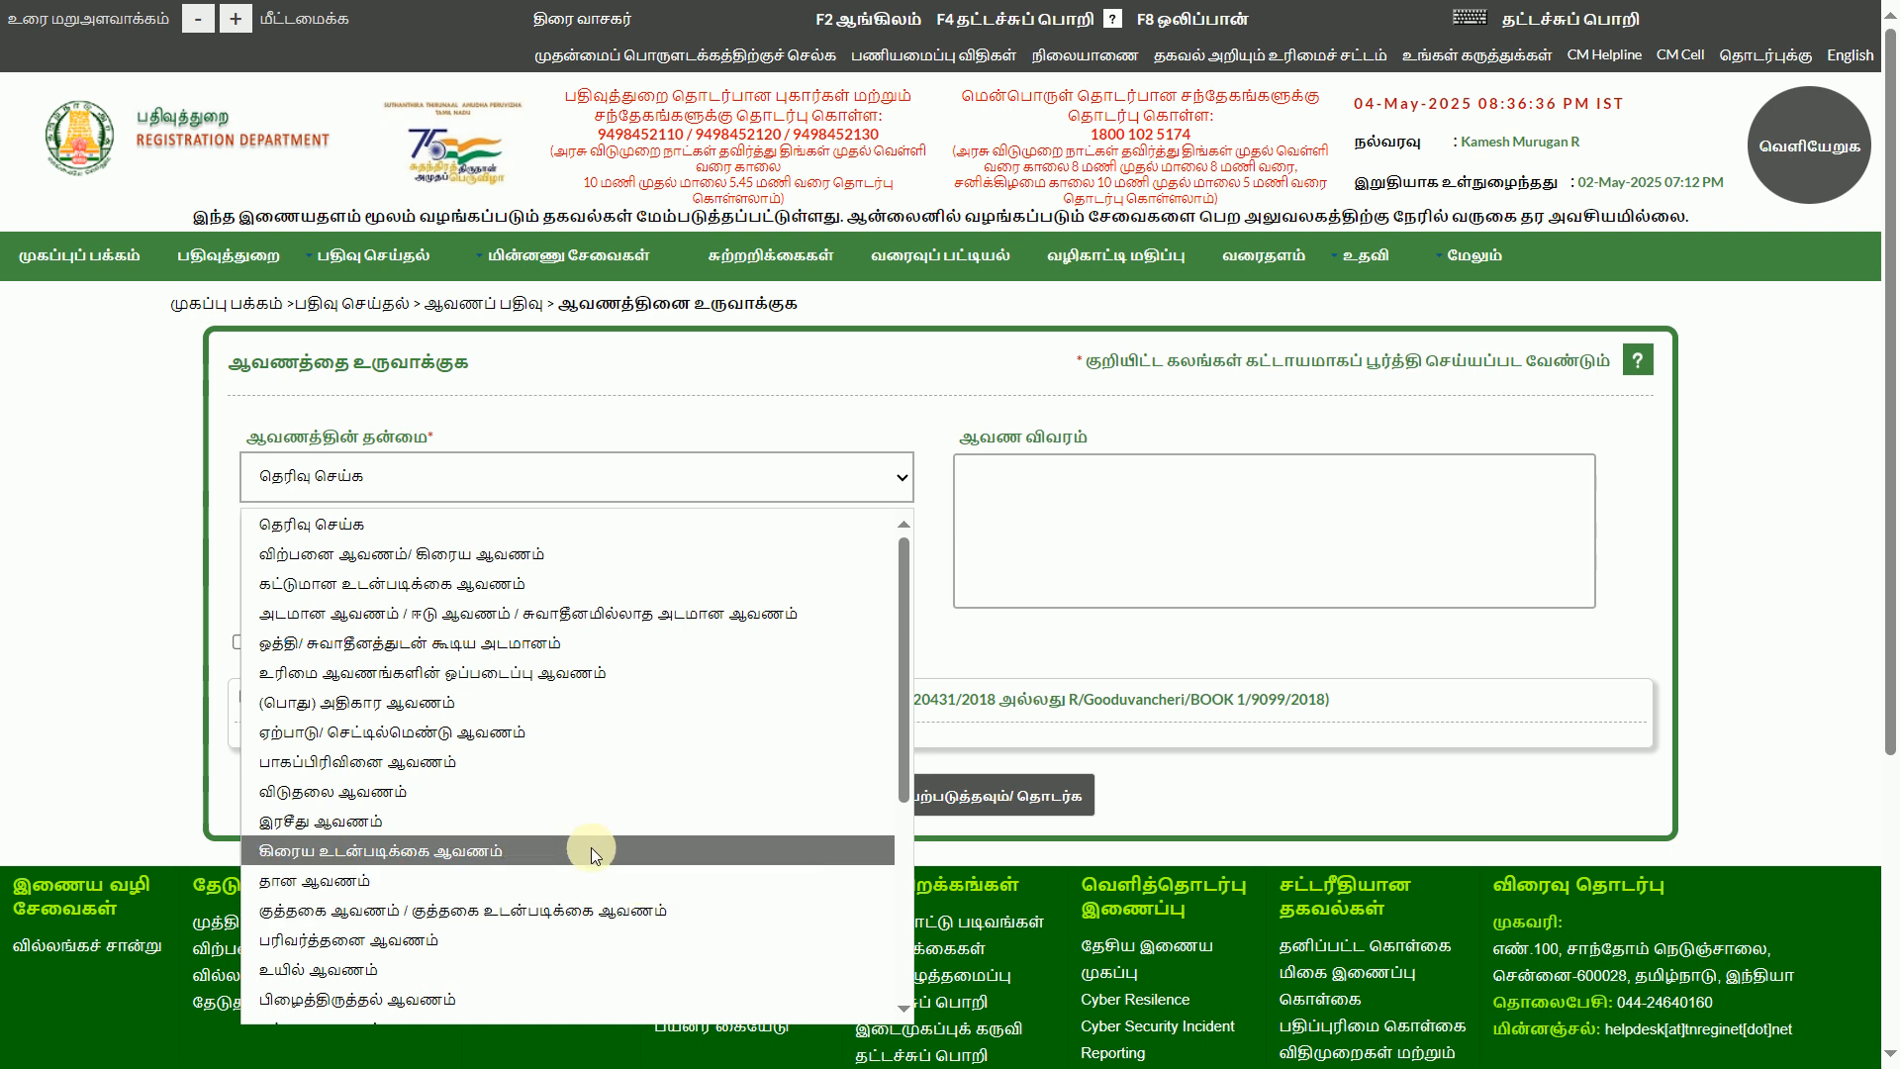
pyautogui.scroll(-2, 604, 859)
pyautogui.scroll(-3, 609, 866)
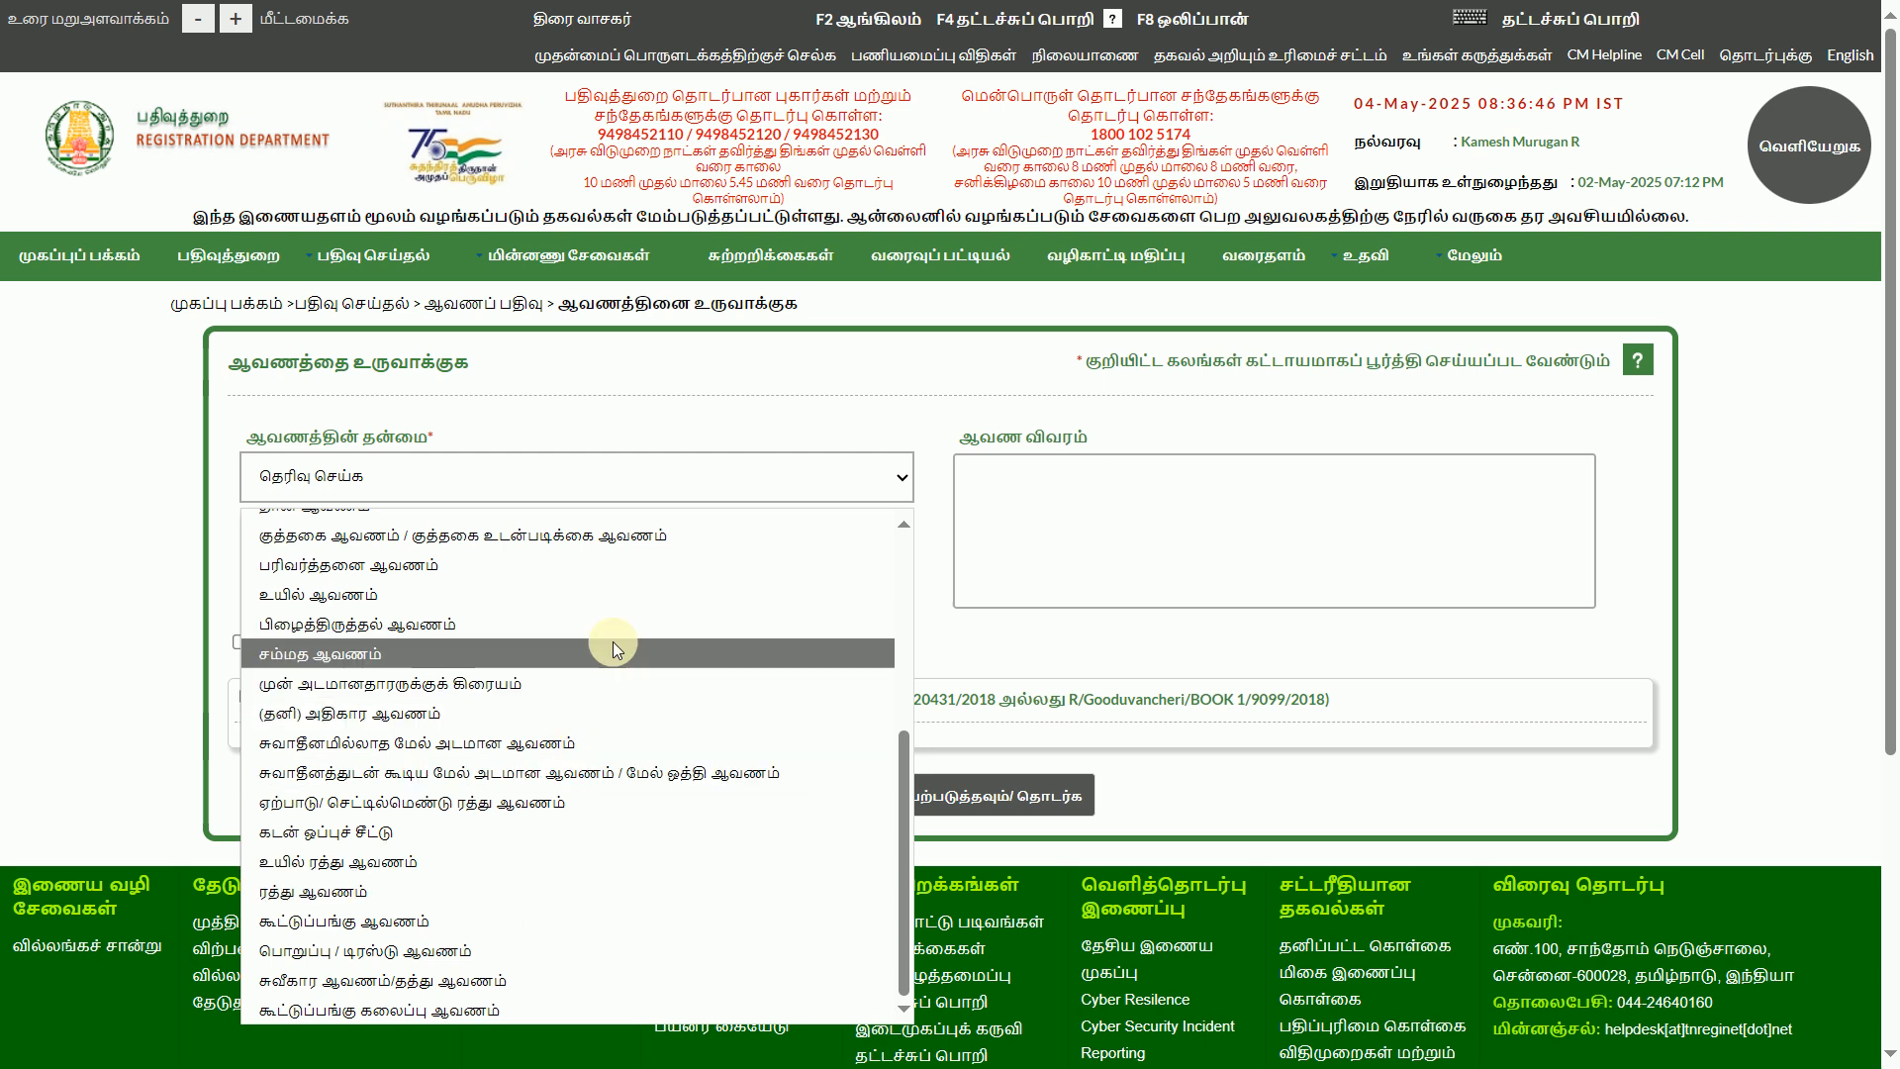
pyautogui.scroll(4, 614, 641)
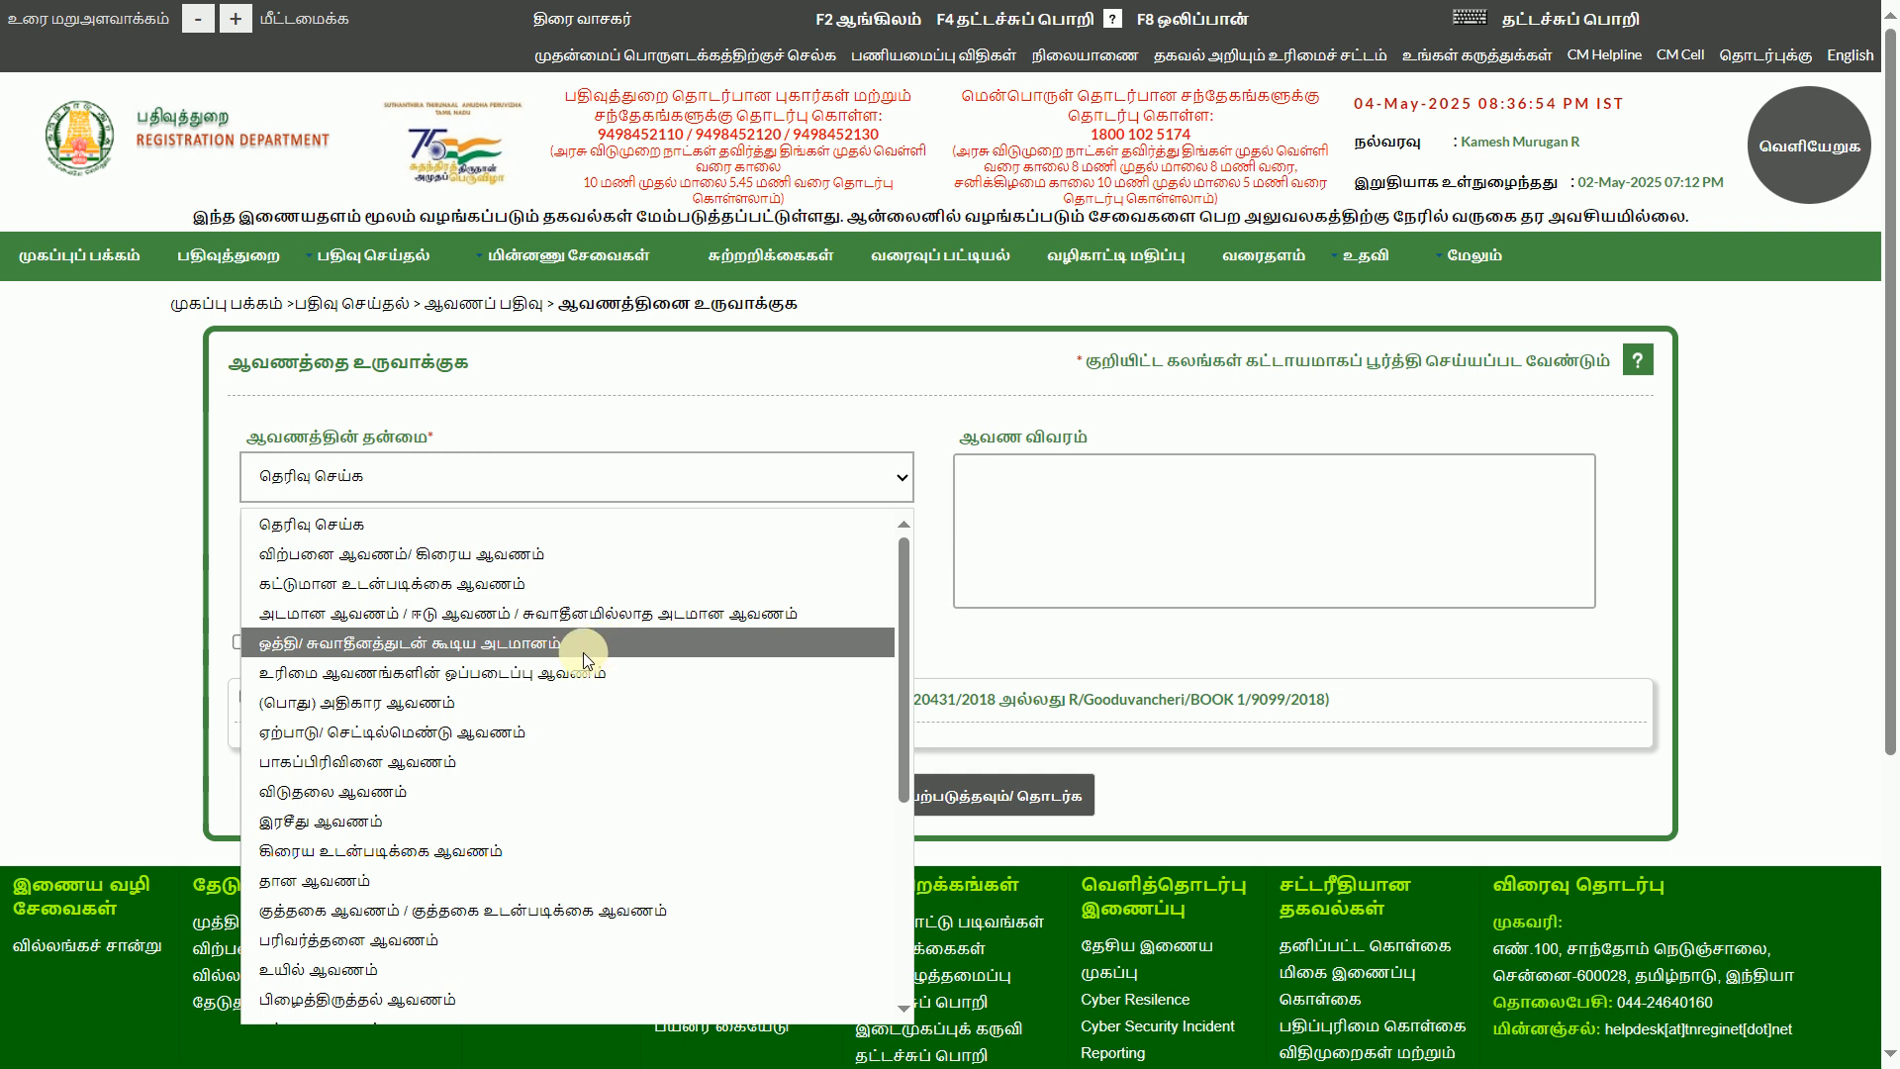
pyautogui.click(489, 556)
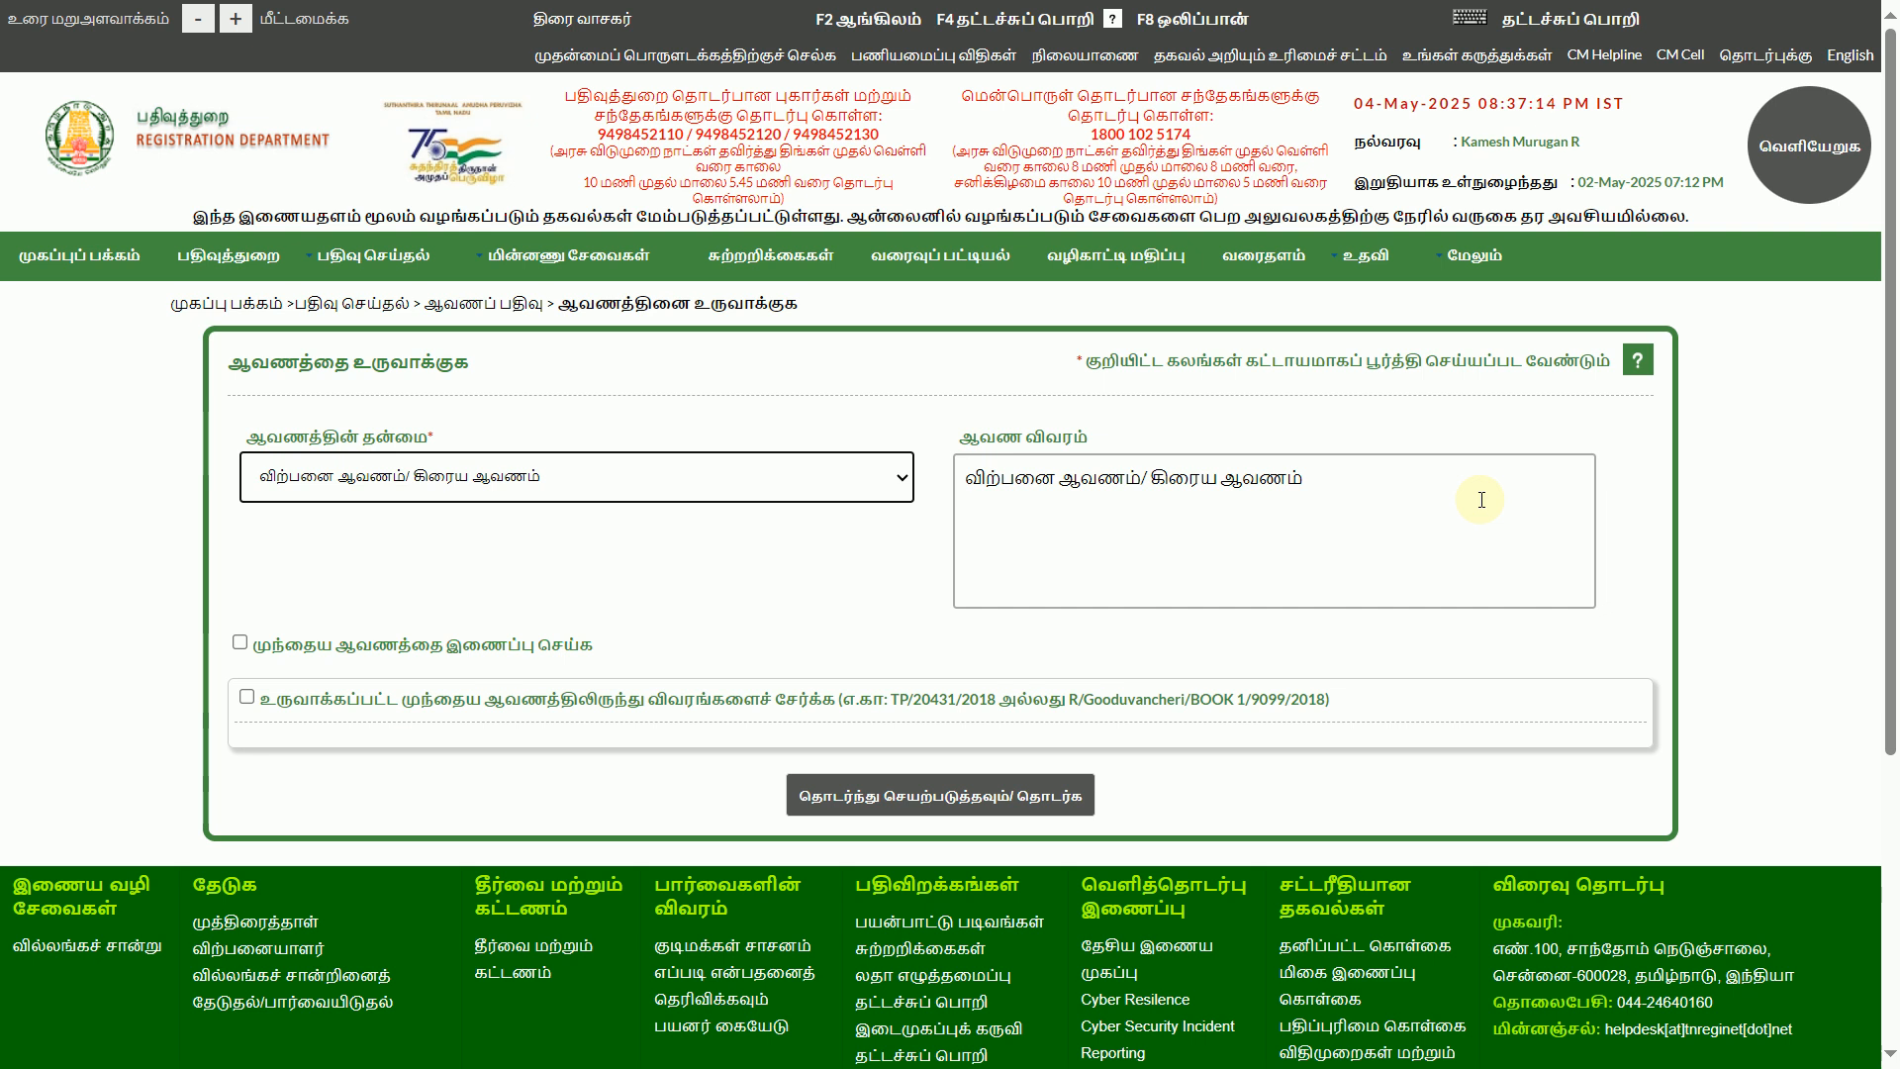
# Proceed with the sale deed to the party details form
pyautogui.click(240, 641)
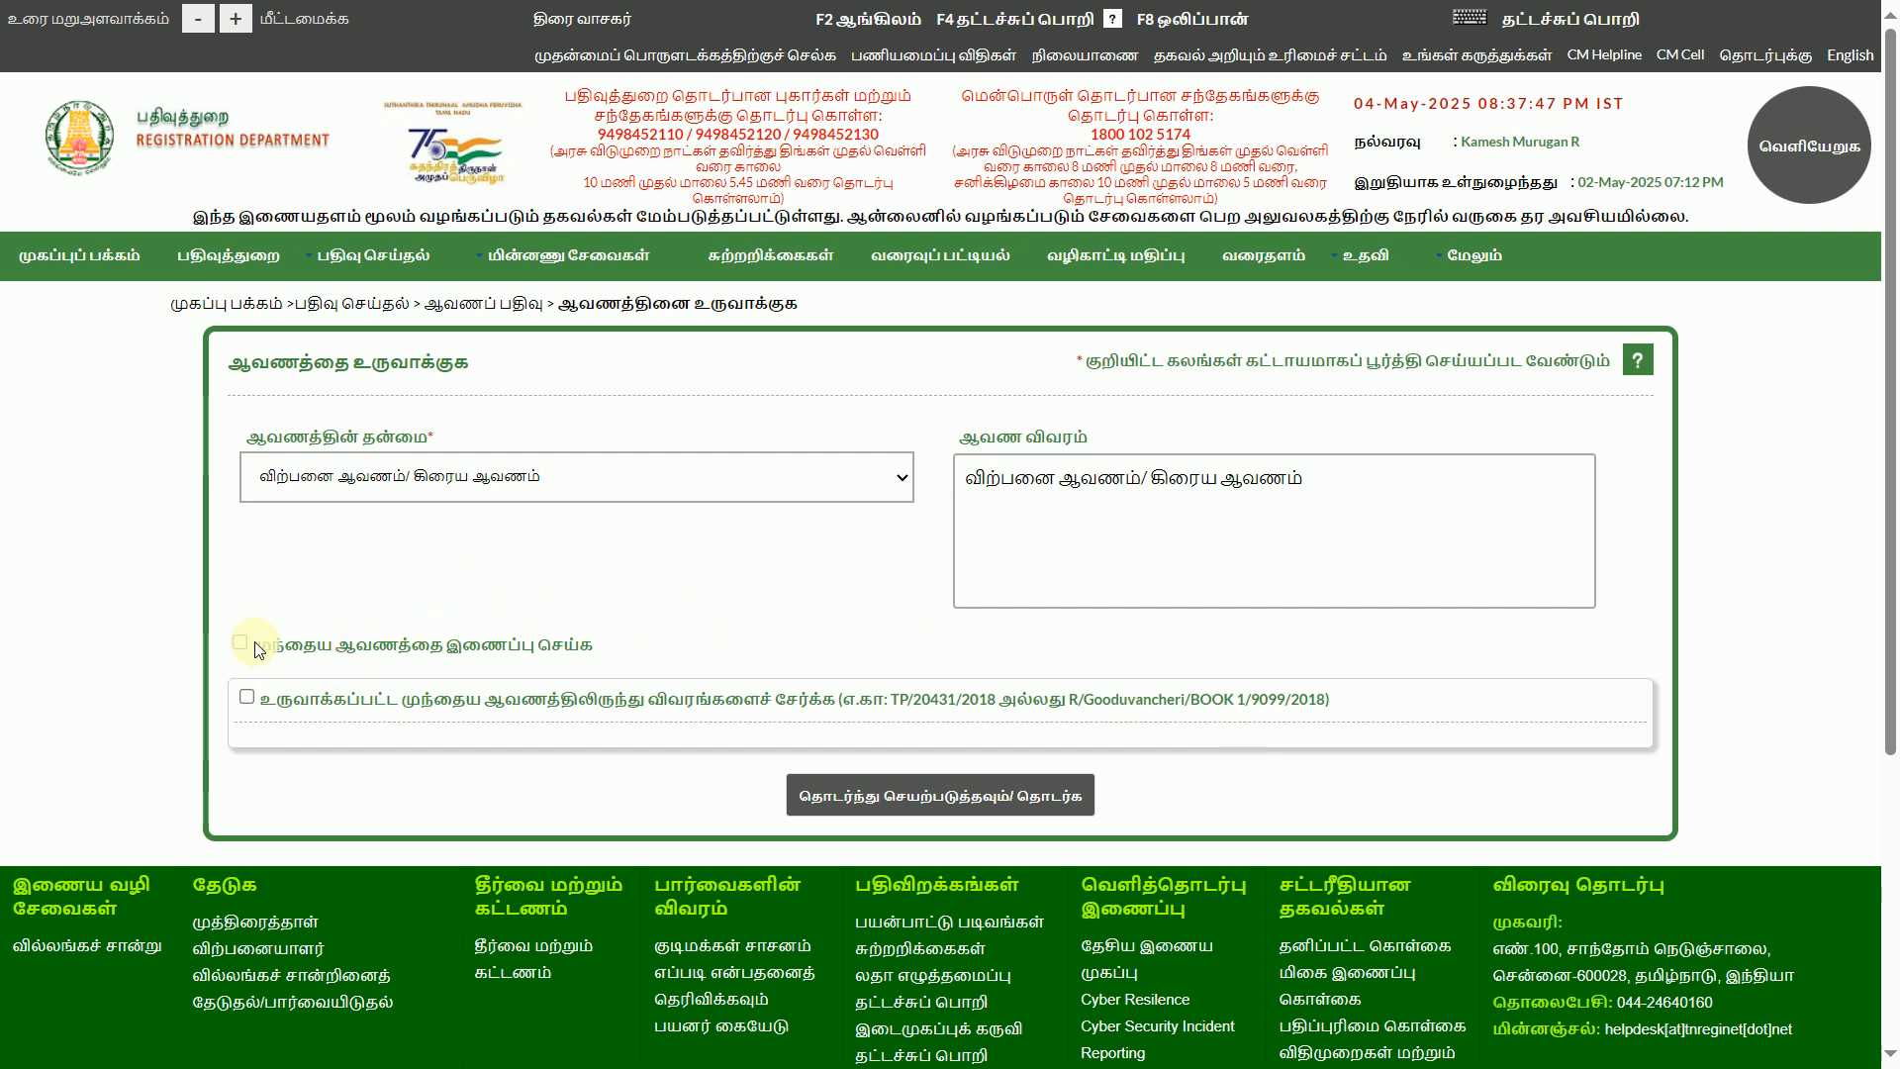
pyautogui.click(864, 804)
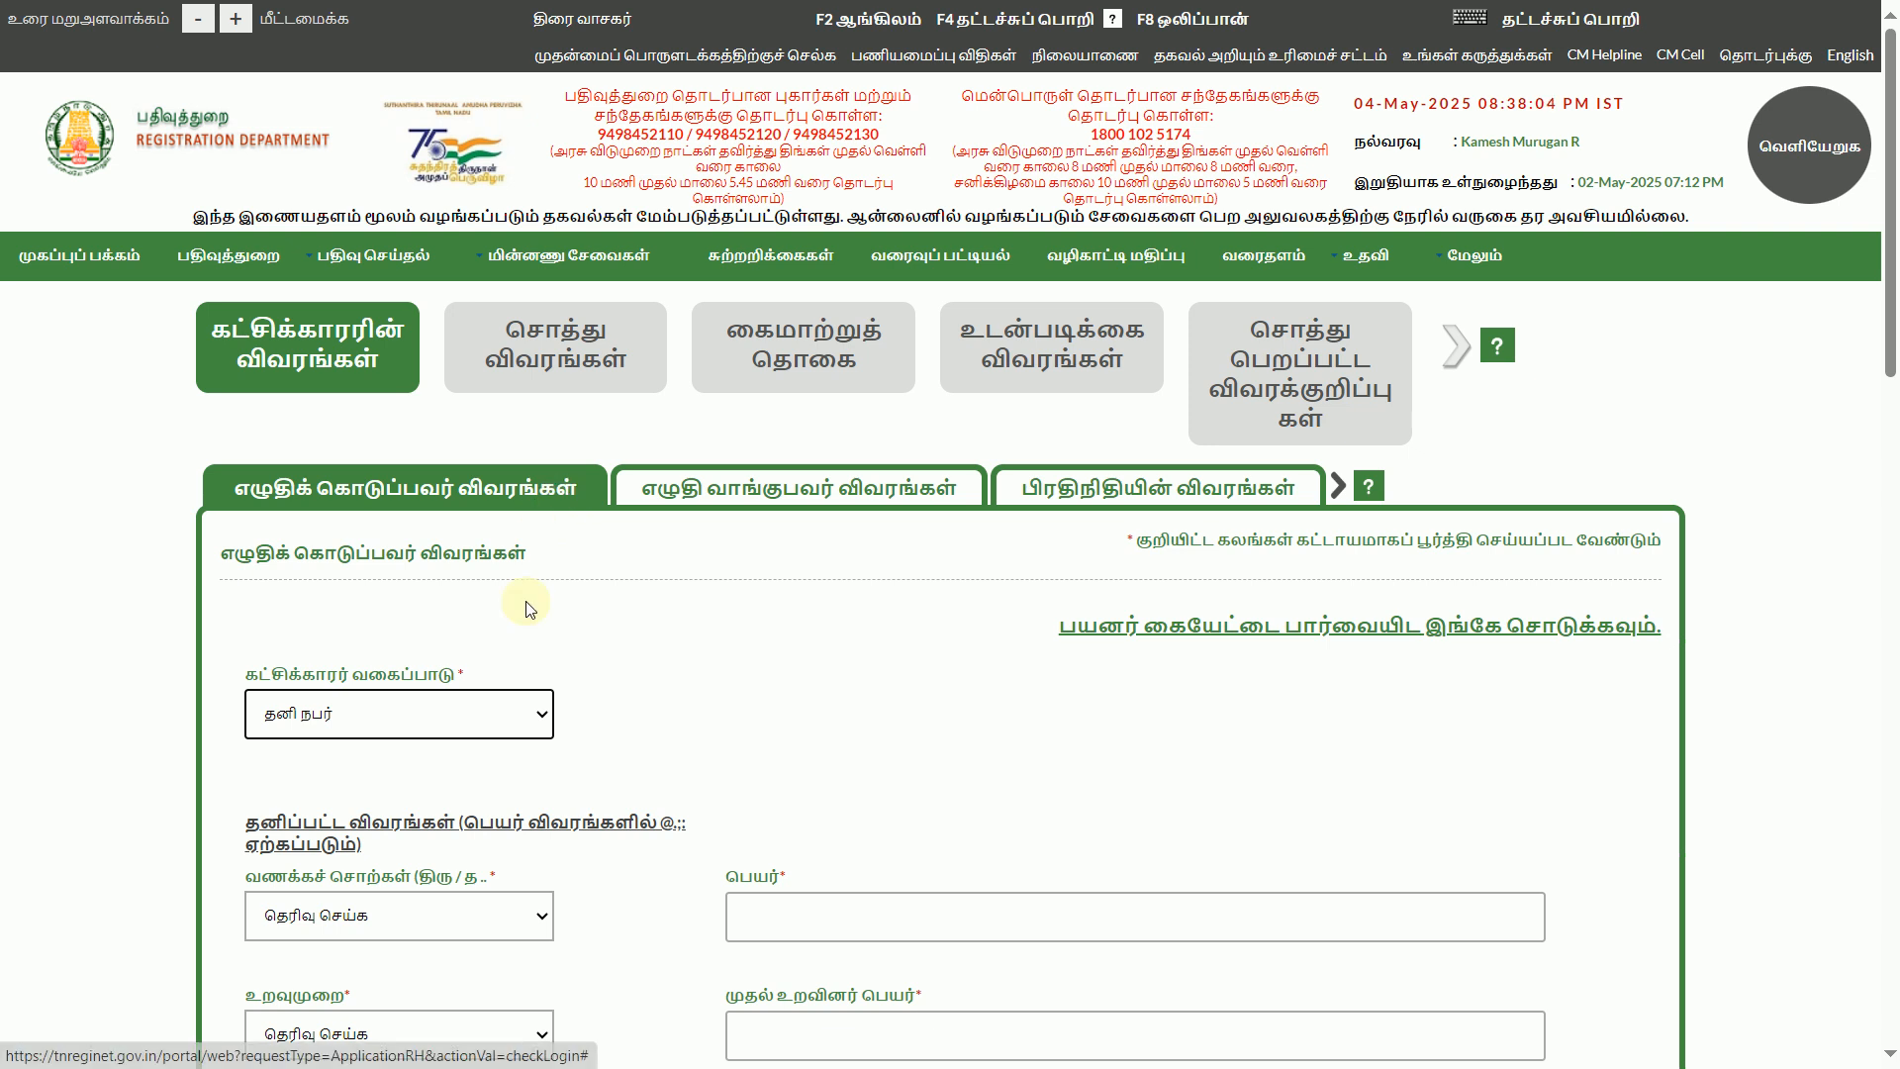
# Scroll through the executant details form to review all its fields
pyautogui.scroll(-3, 1200, 870)
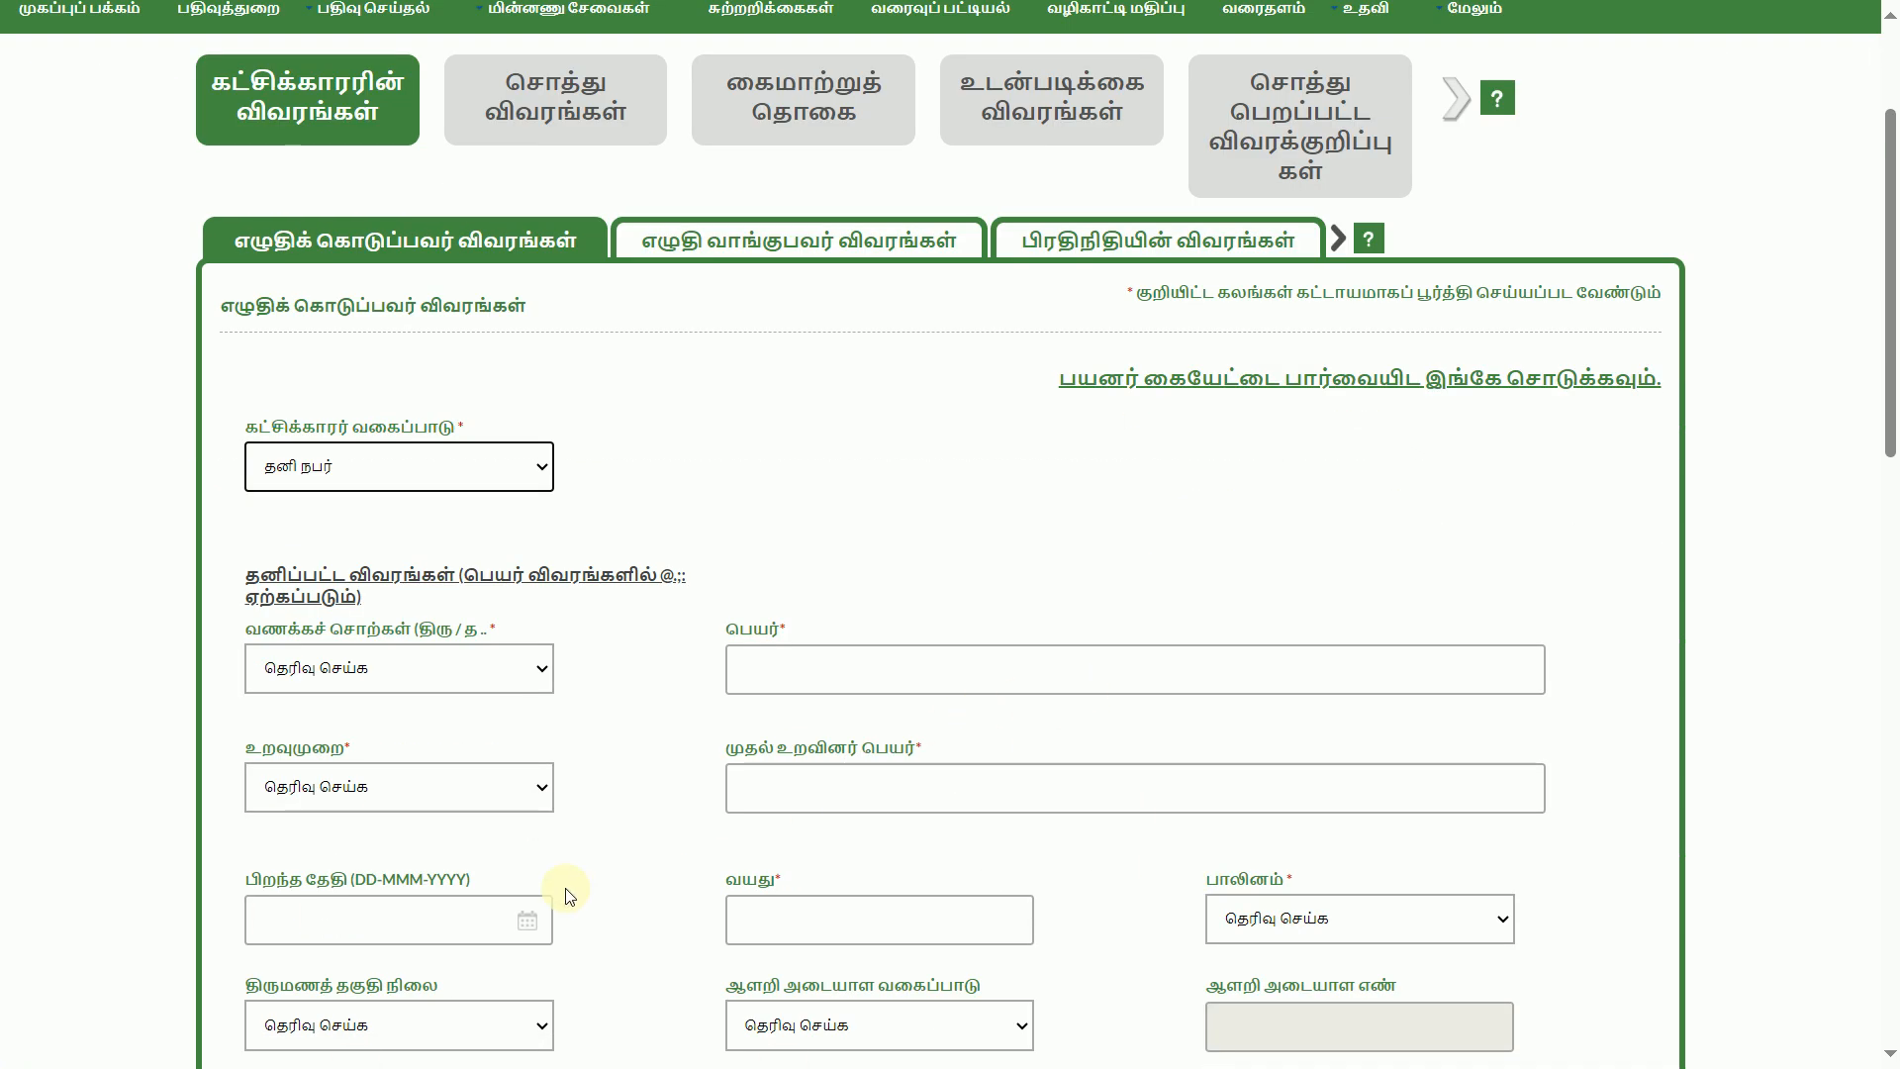
pyautogui.scroll(-3, 597, 899)
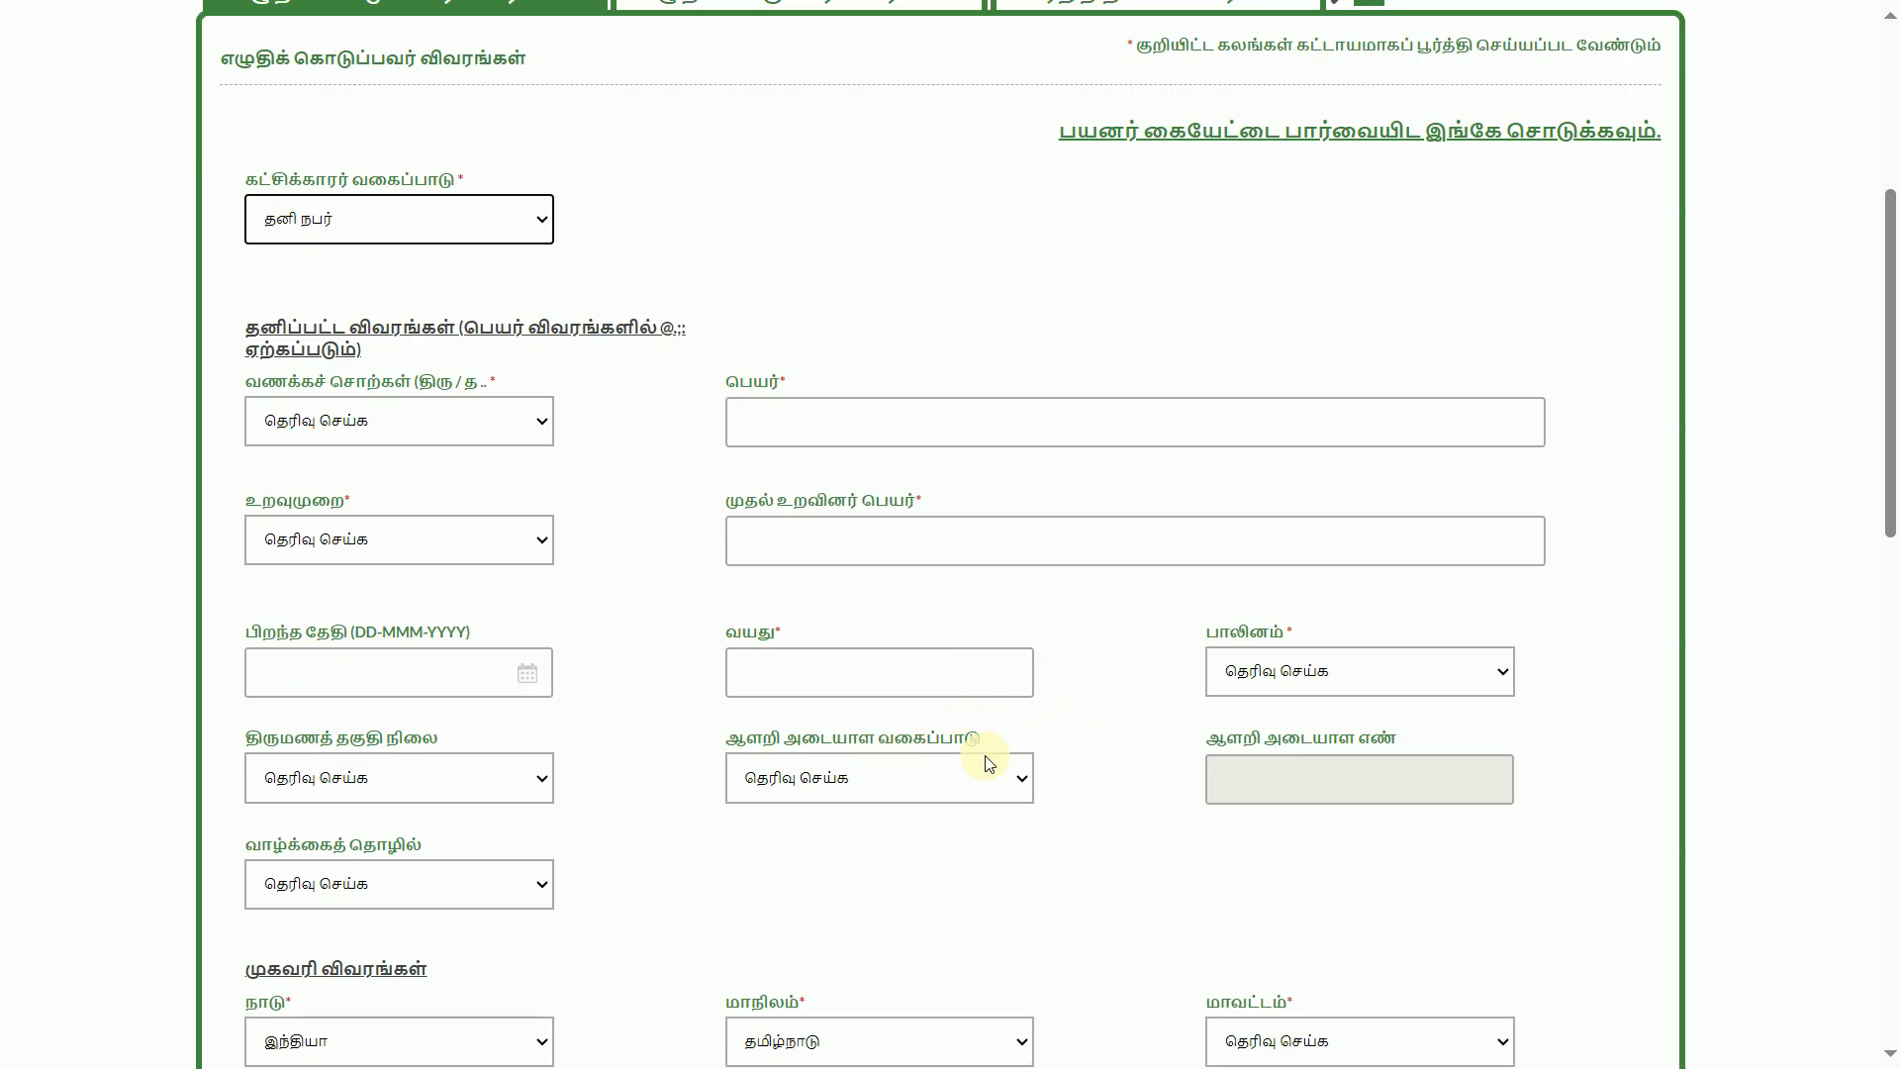
pyautogui.scroll(-1, 950, 777)
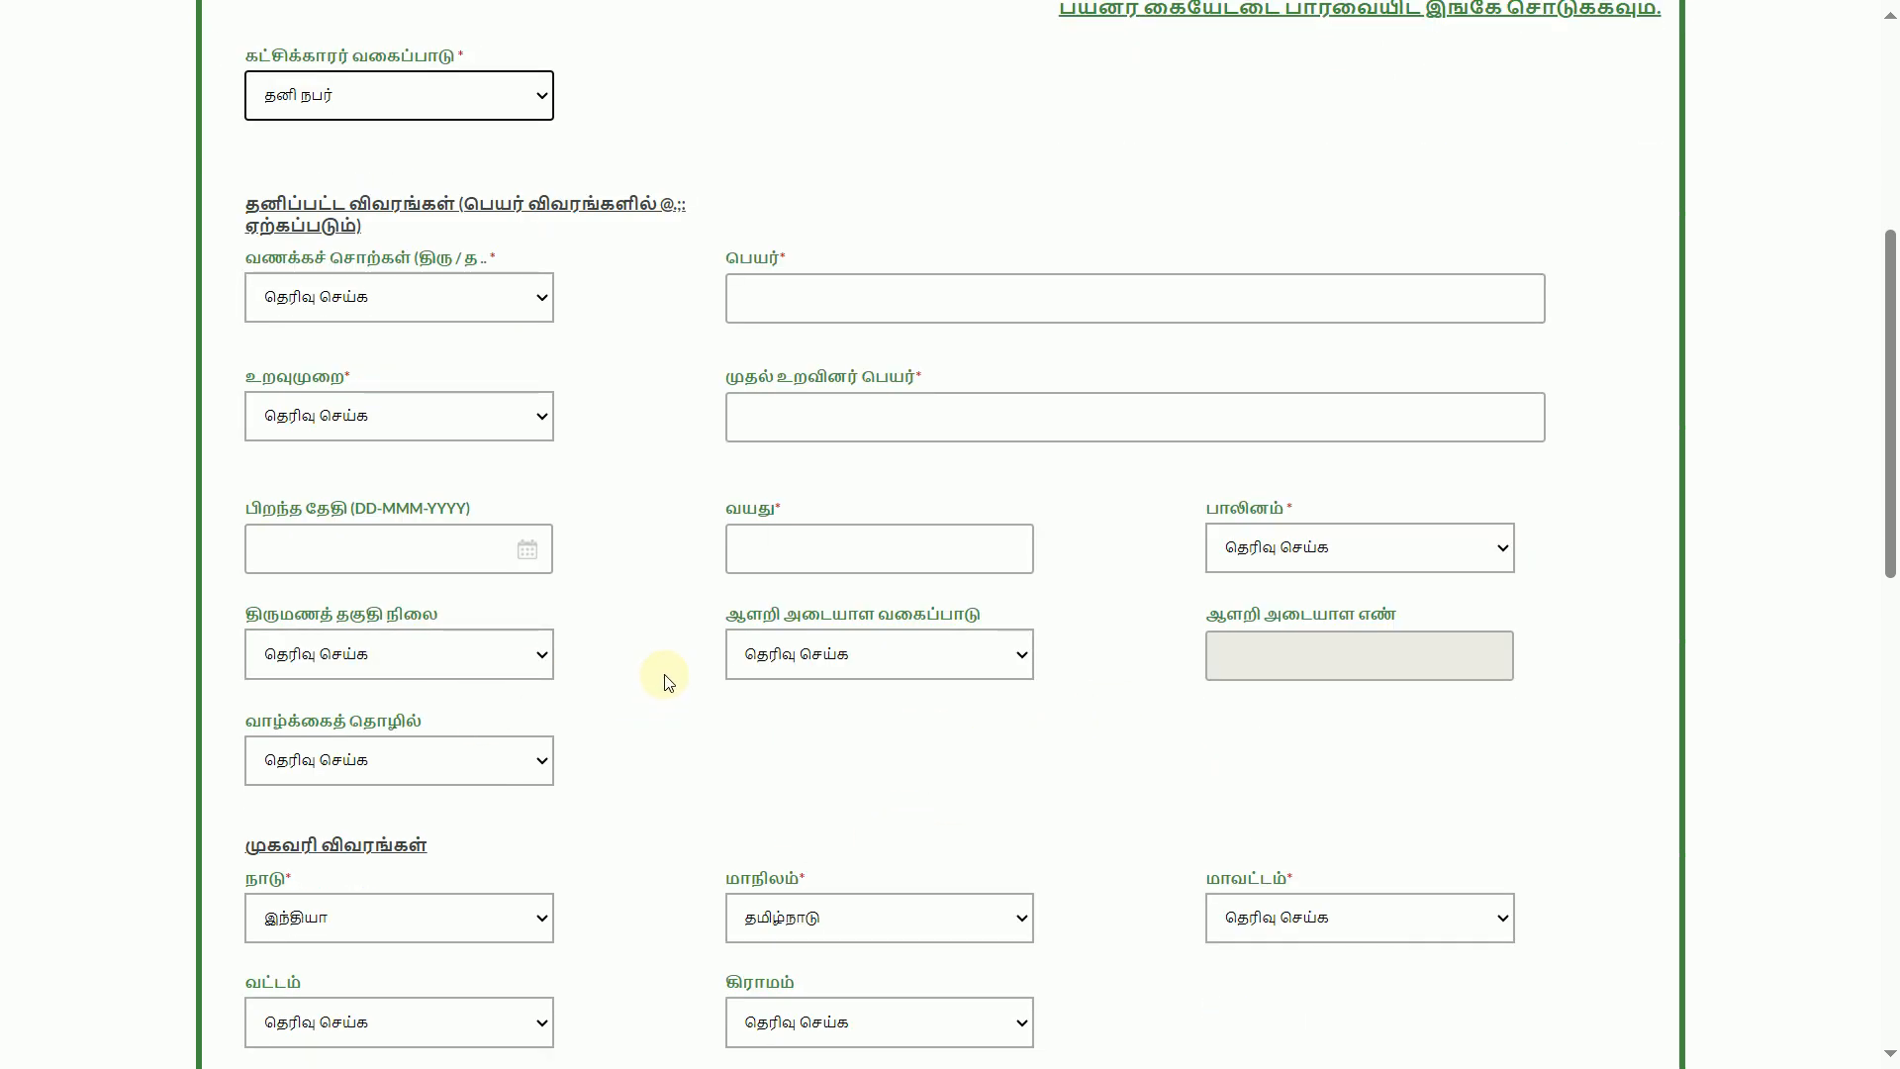
pyautogui.scroll(-3, 1006, 713)
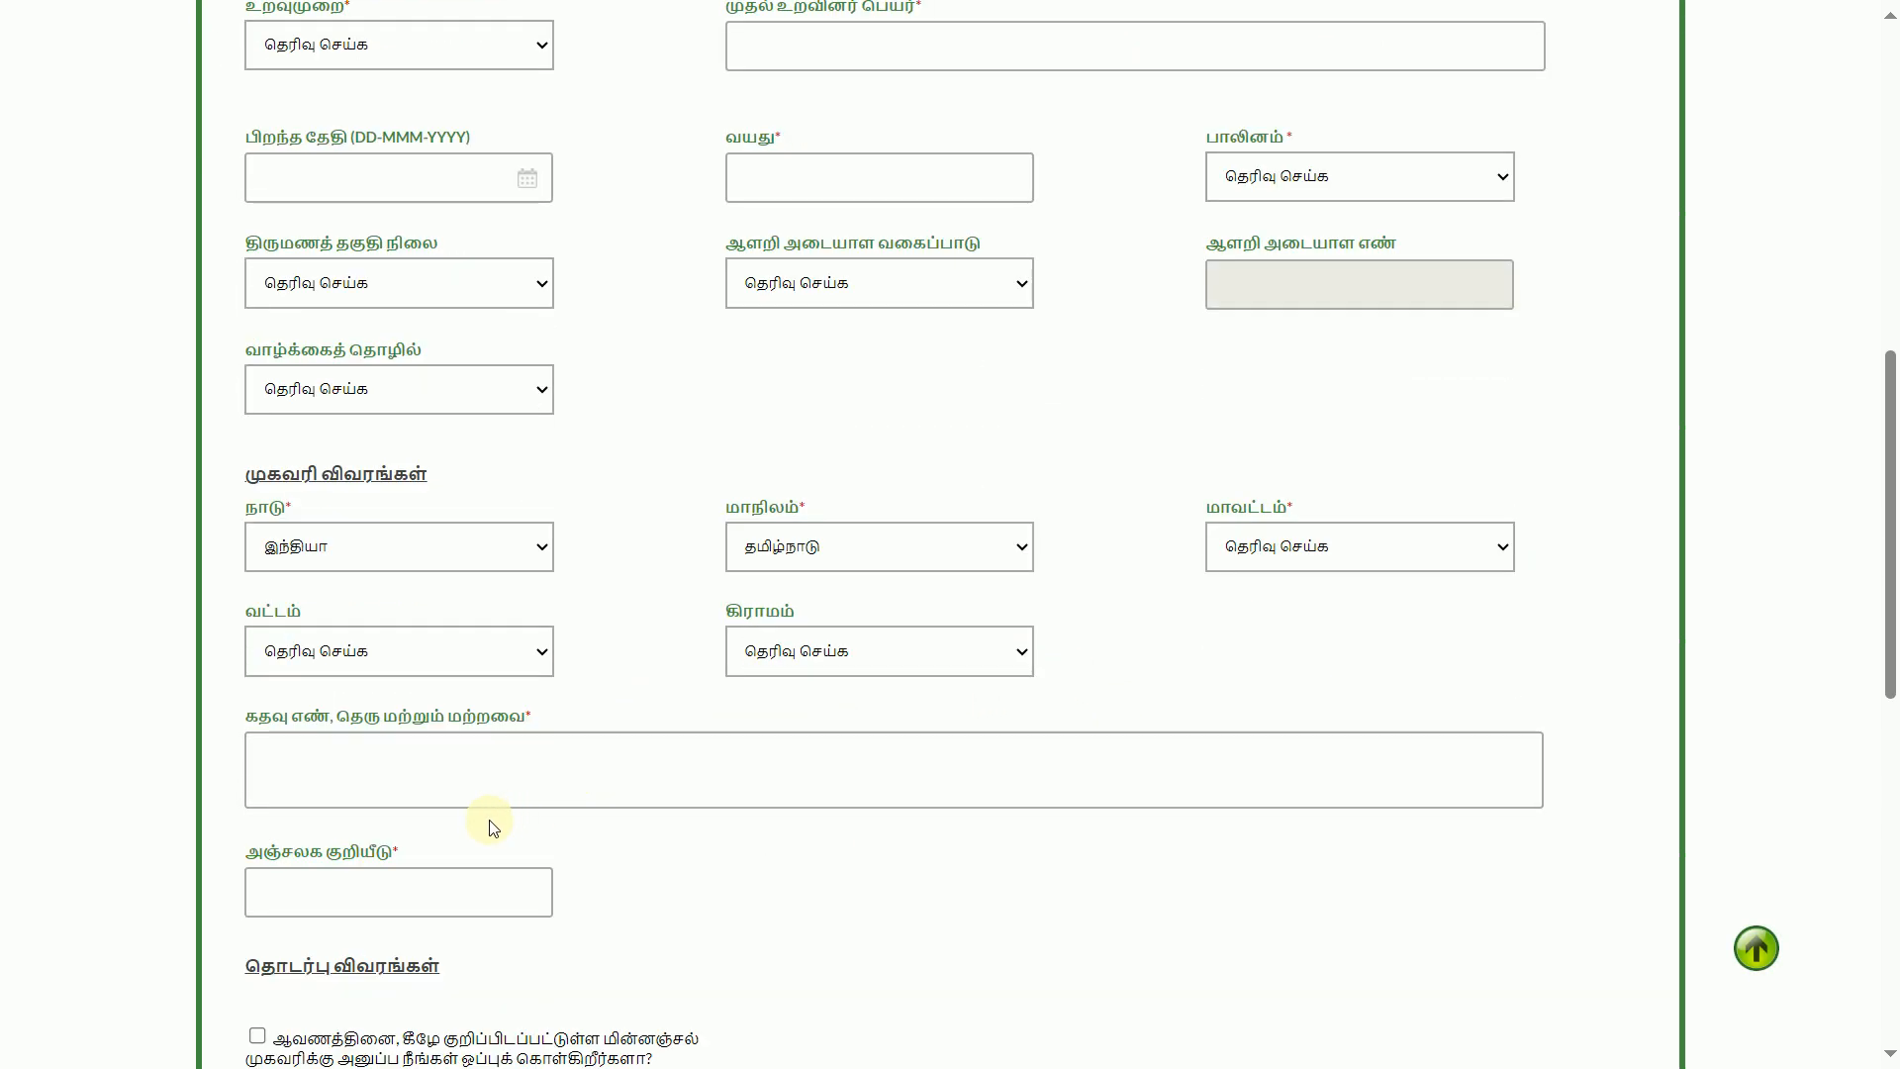
pyautogui.scroll(-2, 492, 827)
pyautogui.scroll(-3, 751, 853)
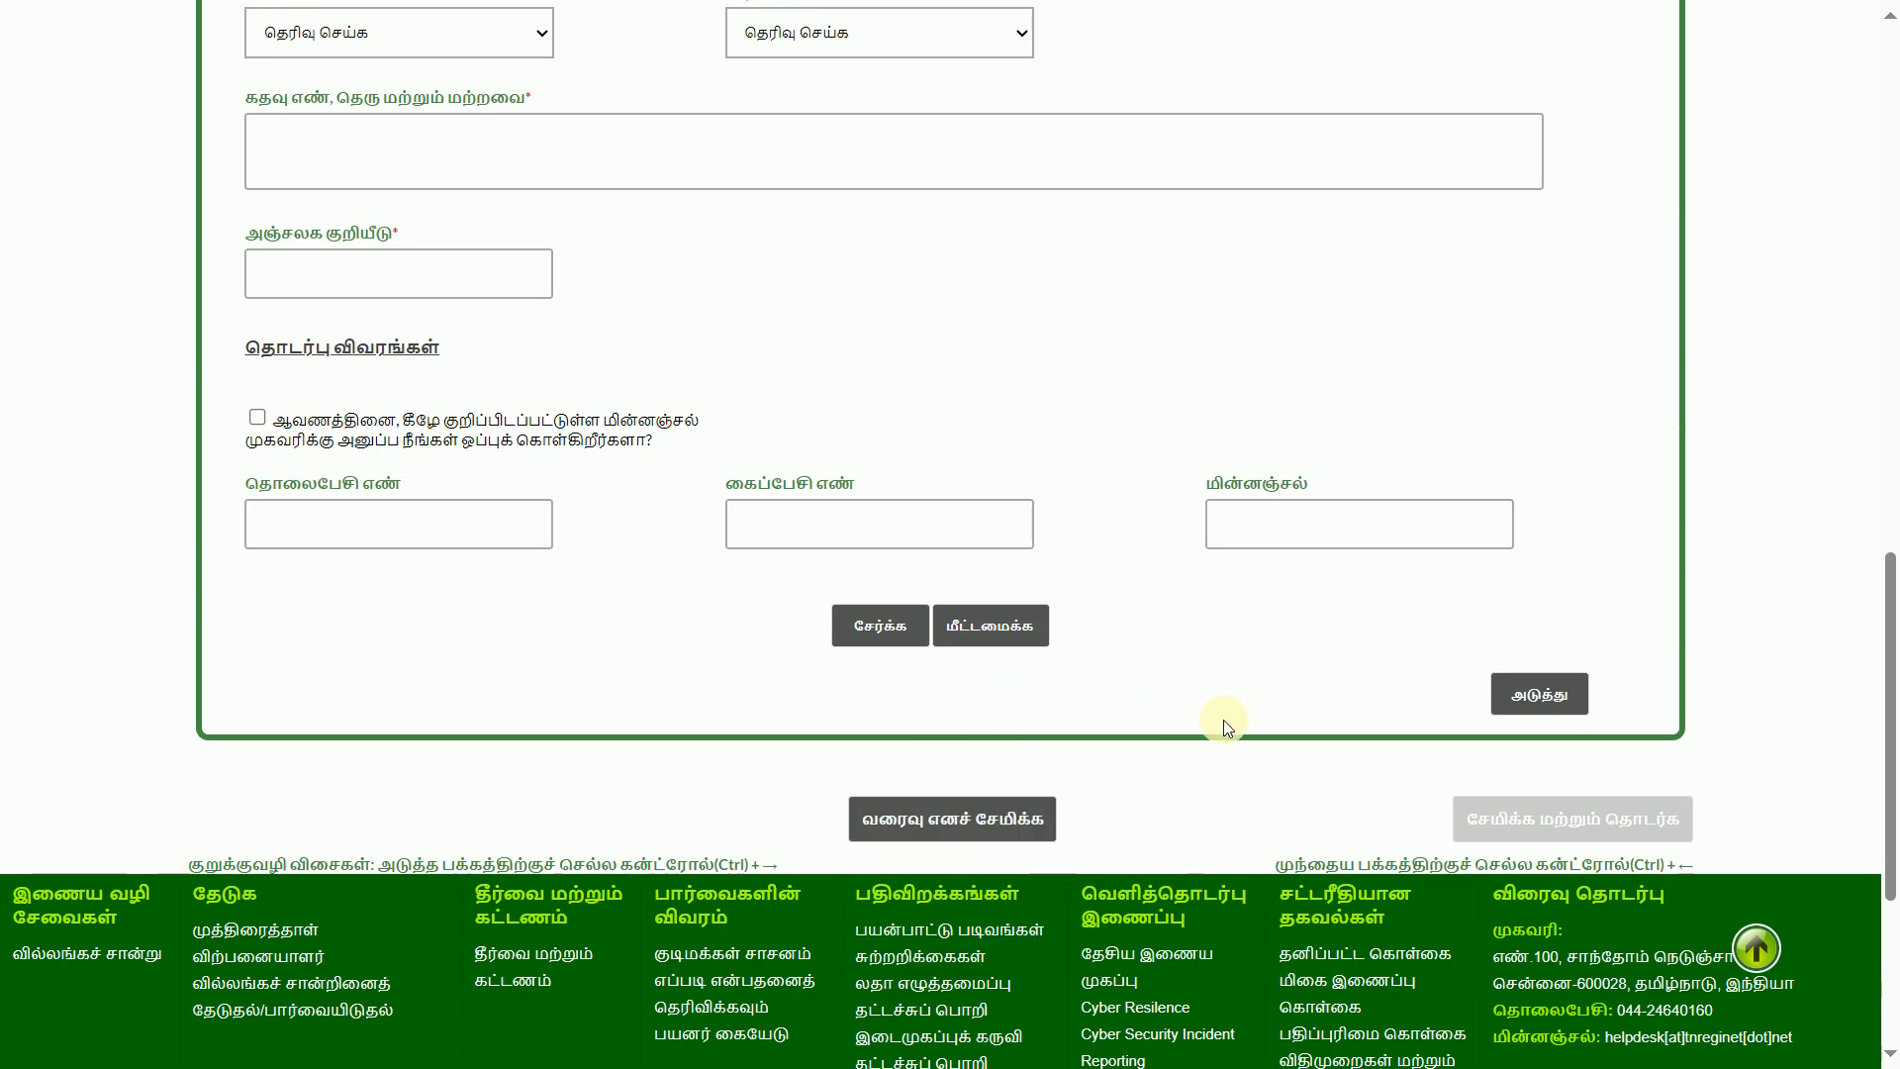
pyautogui.scroll(1, 1464, 755)
pyautogui.scroll(6, 1557, 814)
pyautogui.scroll(6, 1553, 811)
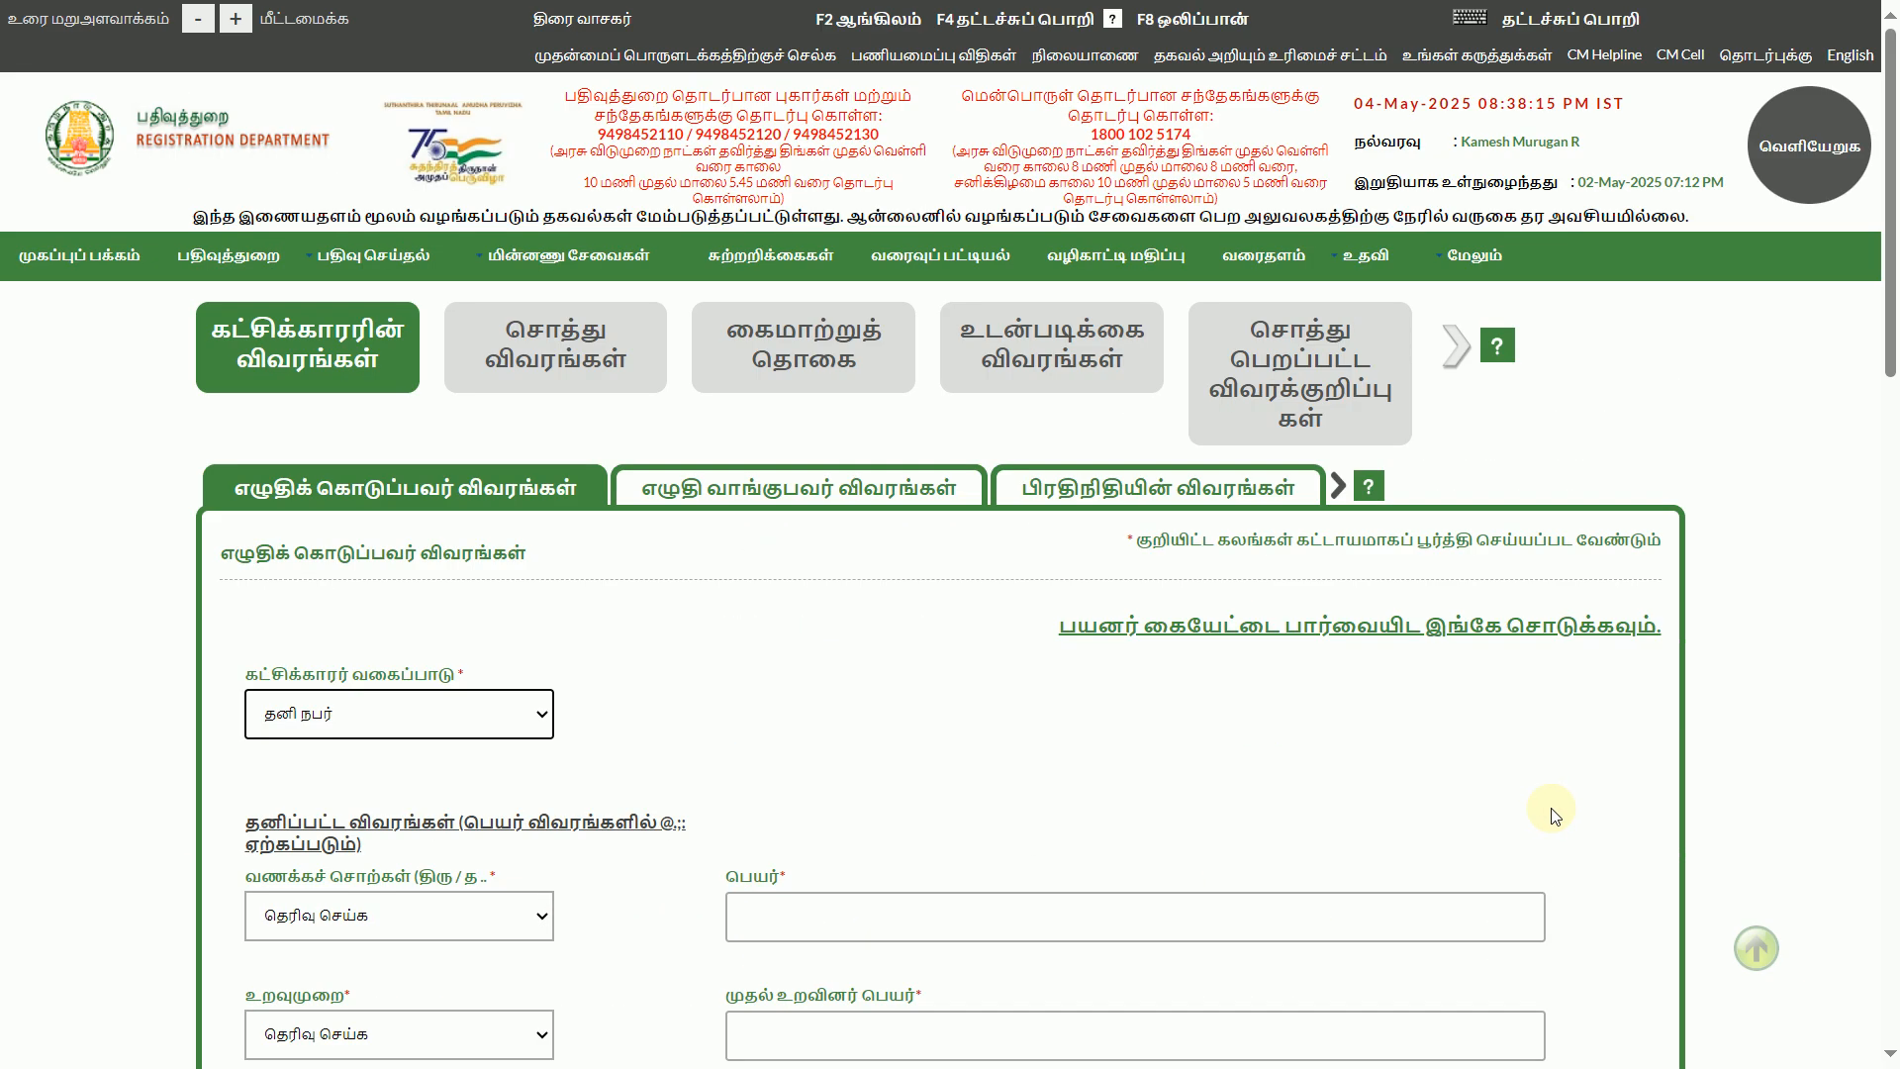
# Examine the salutation options for the executant without choosing one
pyautogui.click(772, 489)
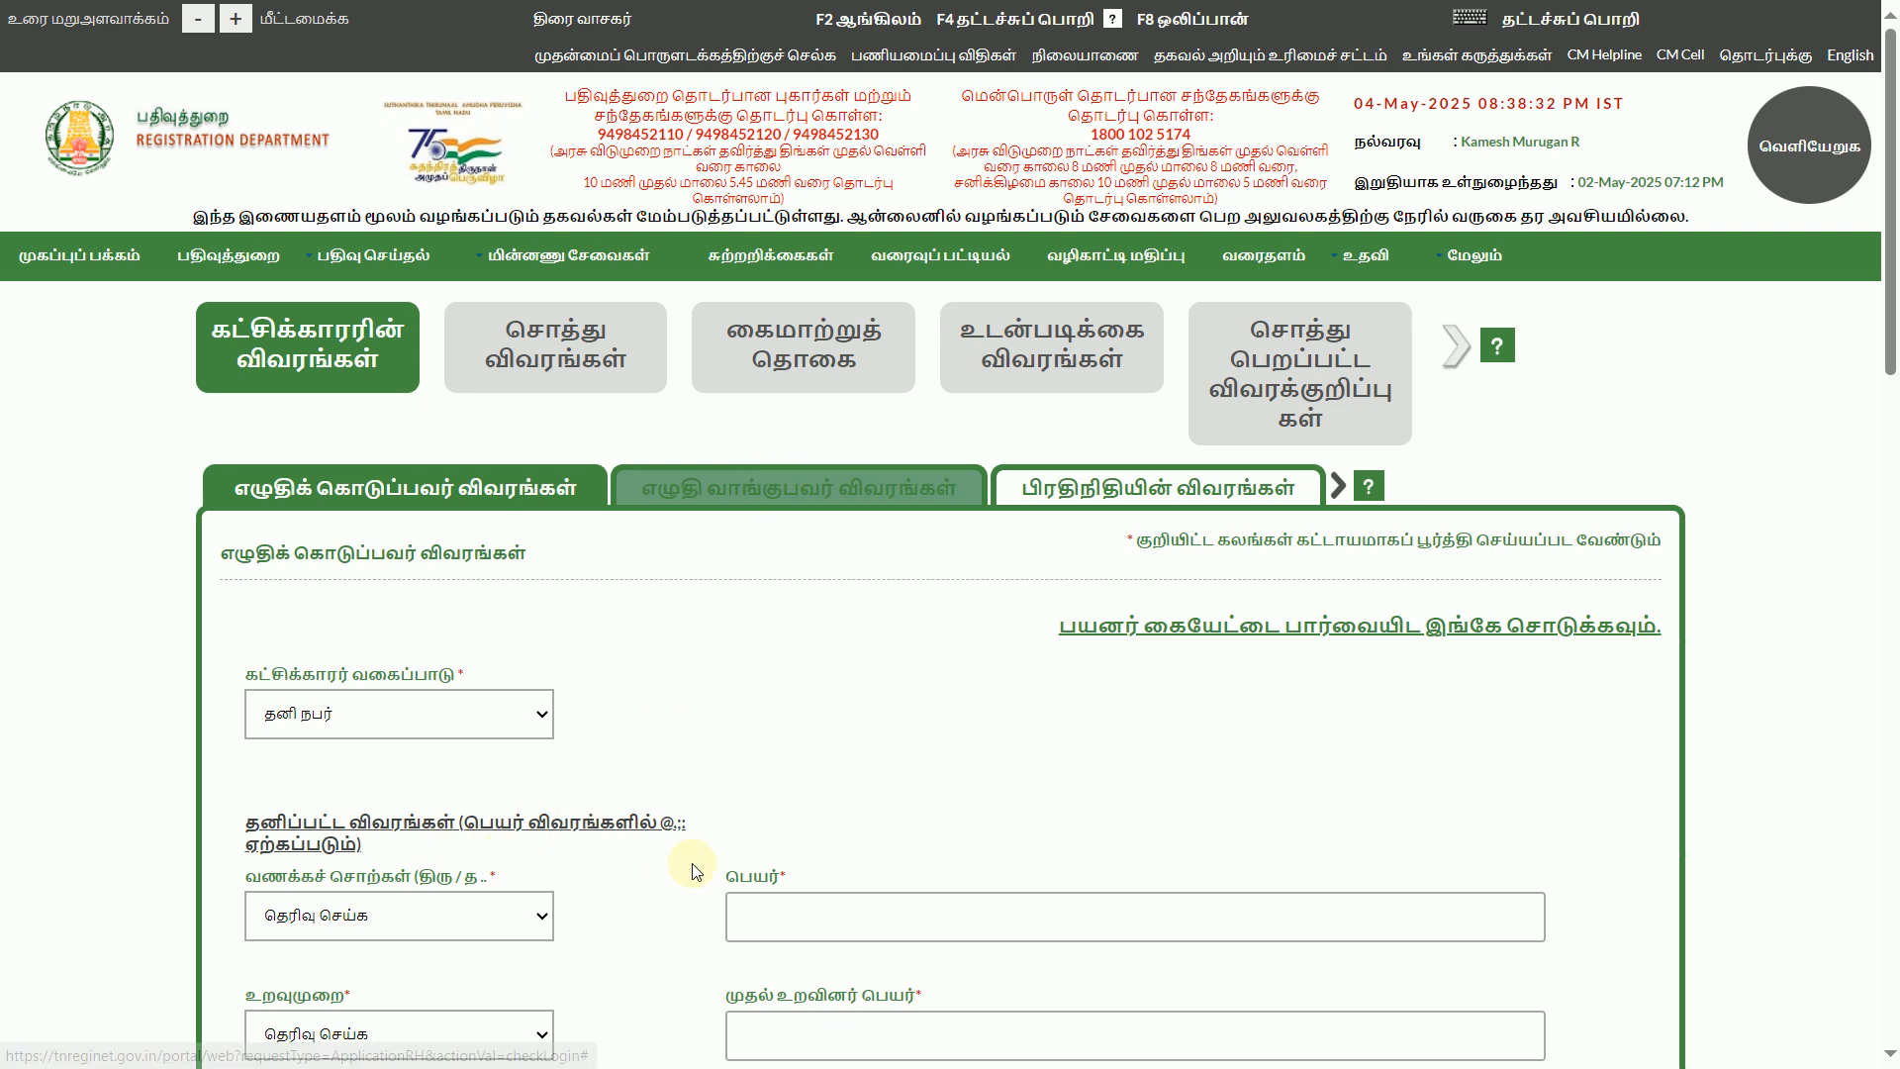
pyautogui.scroll(-1, 495, 902)
pyautogui.click(442, 803)
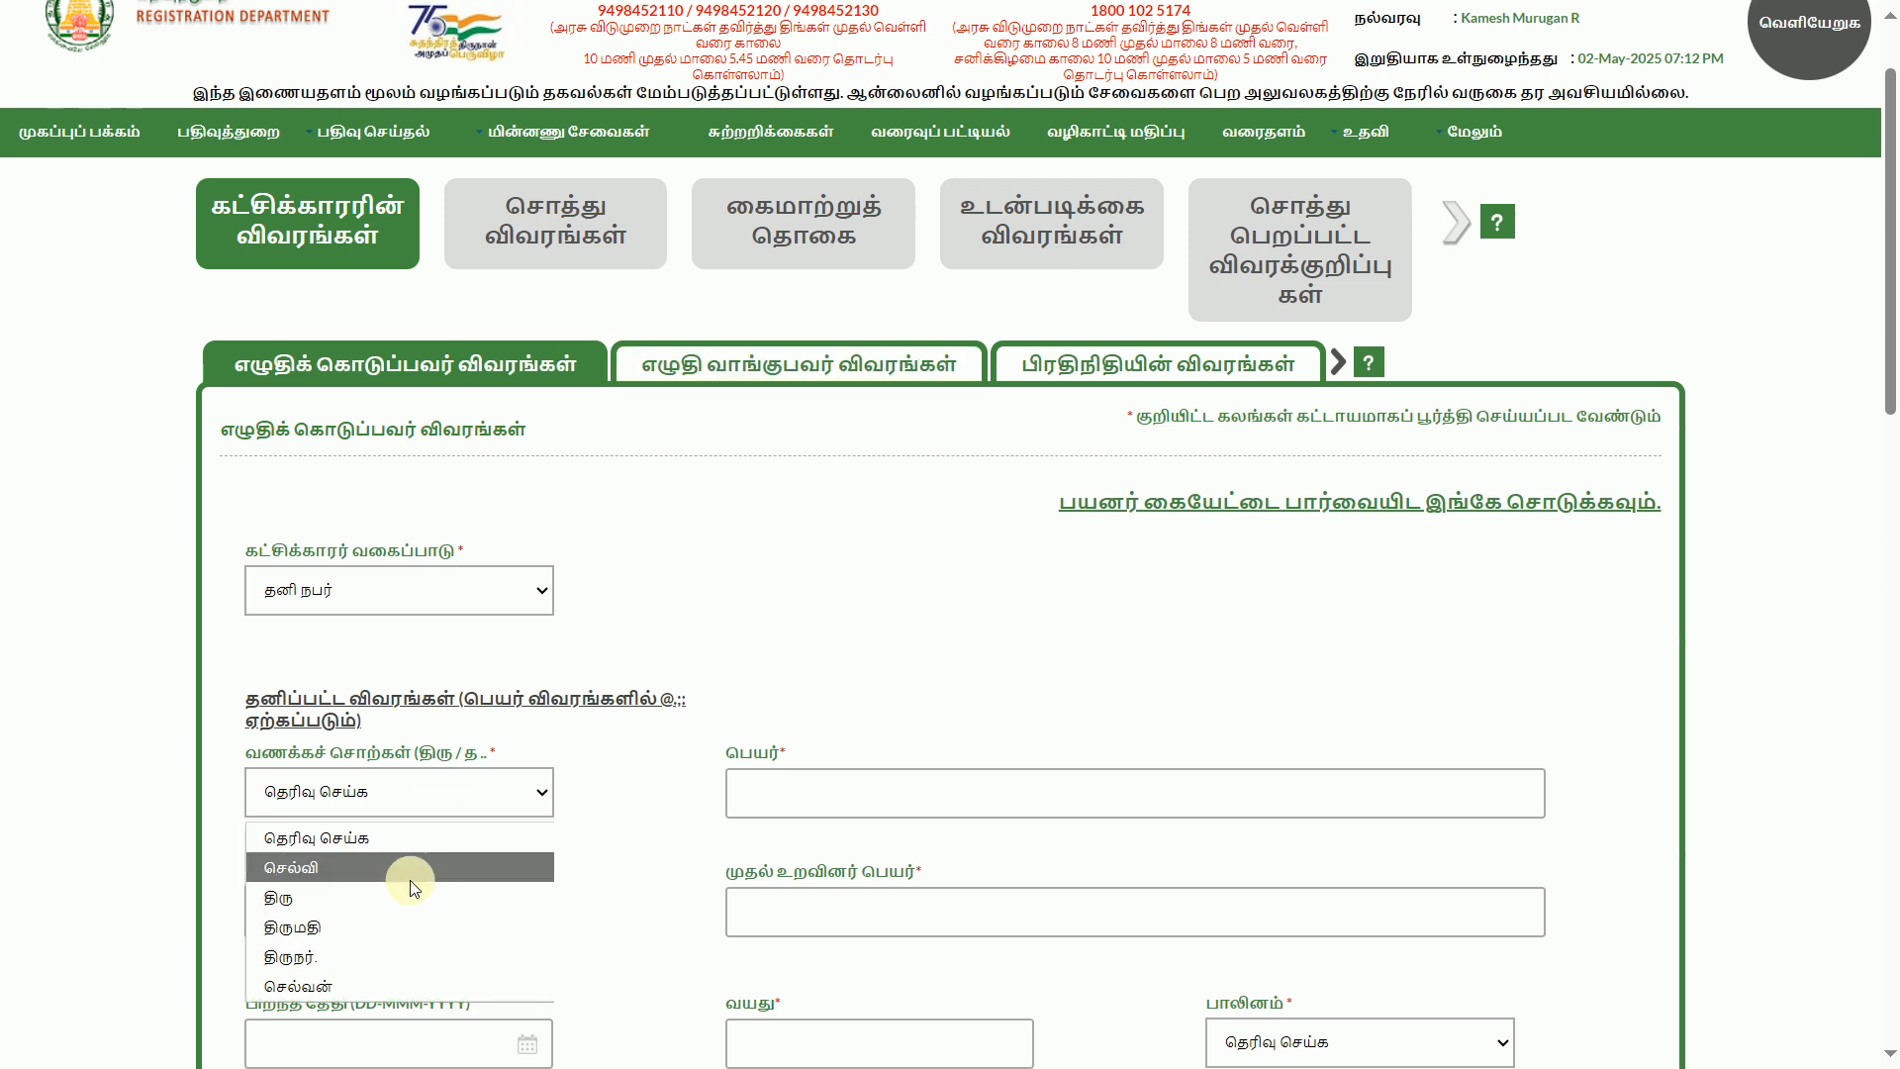
pyautogui.click(797, 720)
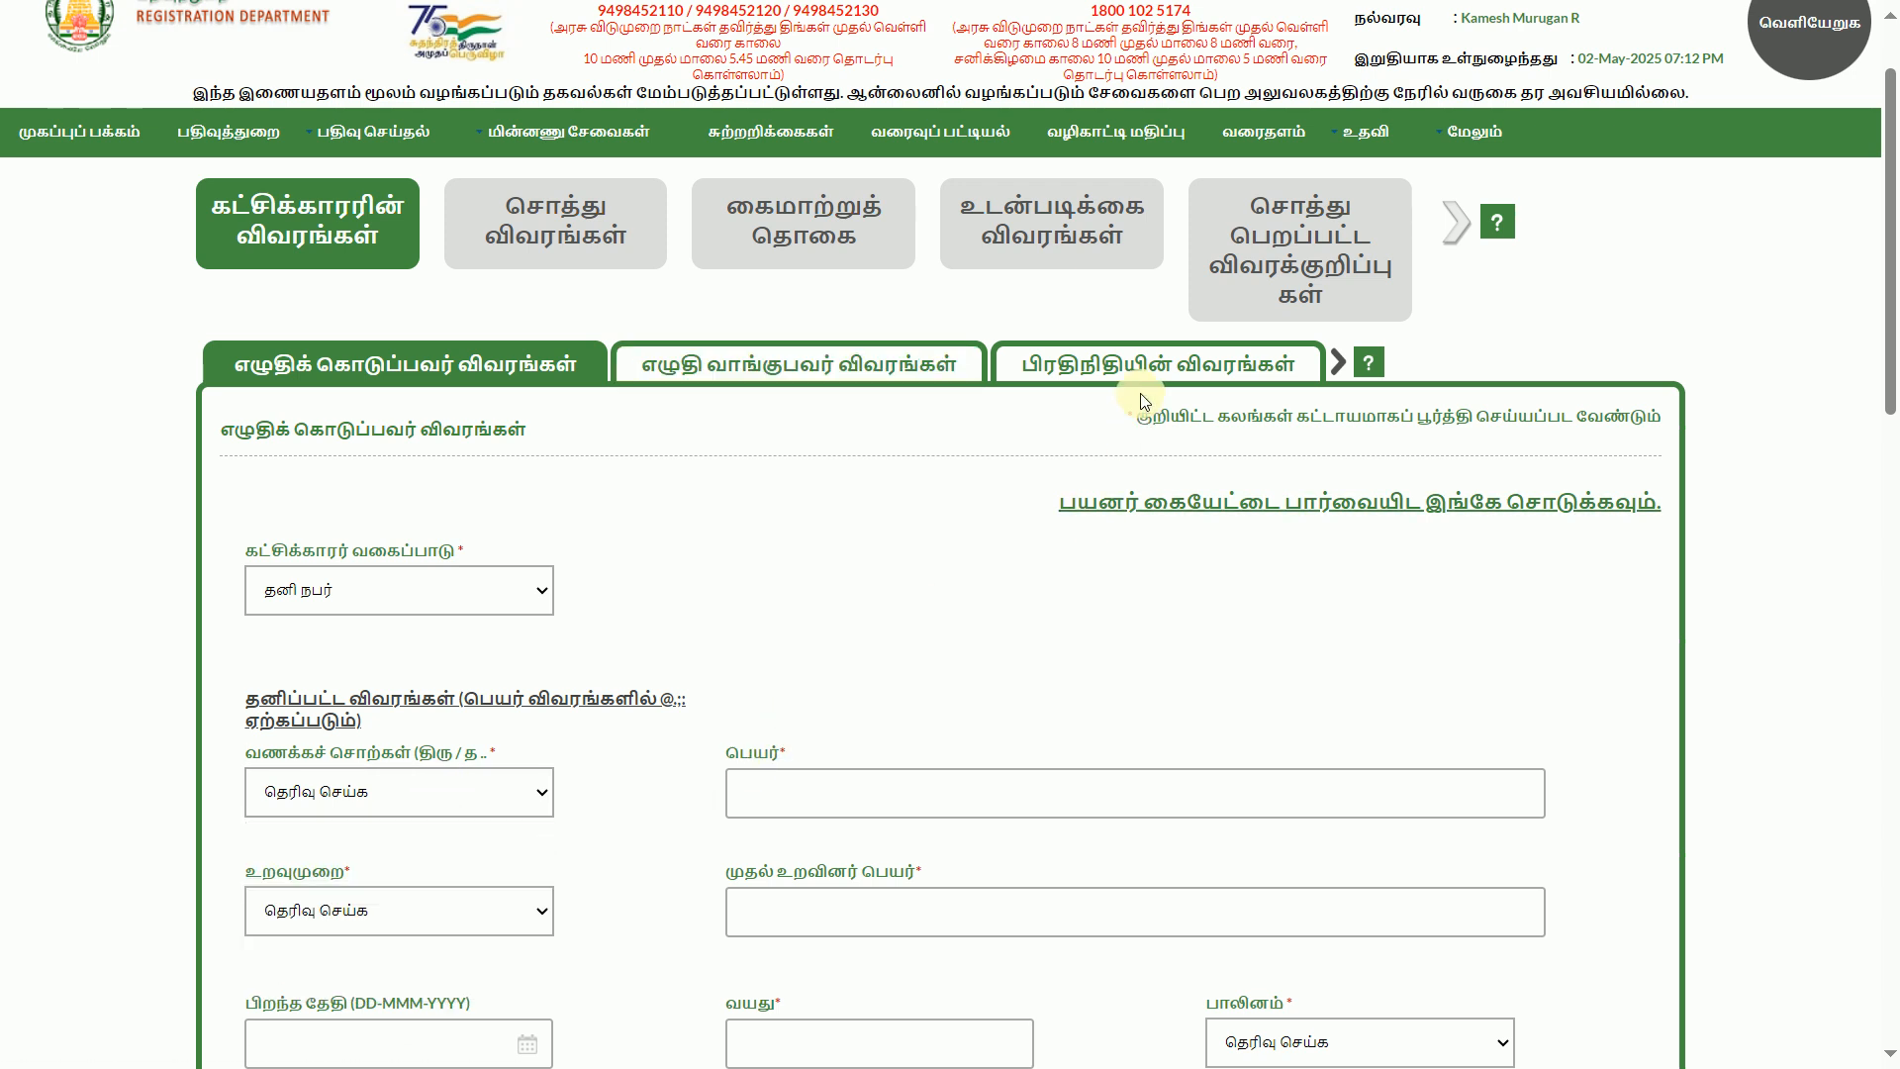
pyautogui.scroll(1, 1145, 364)
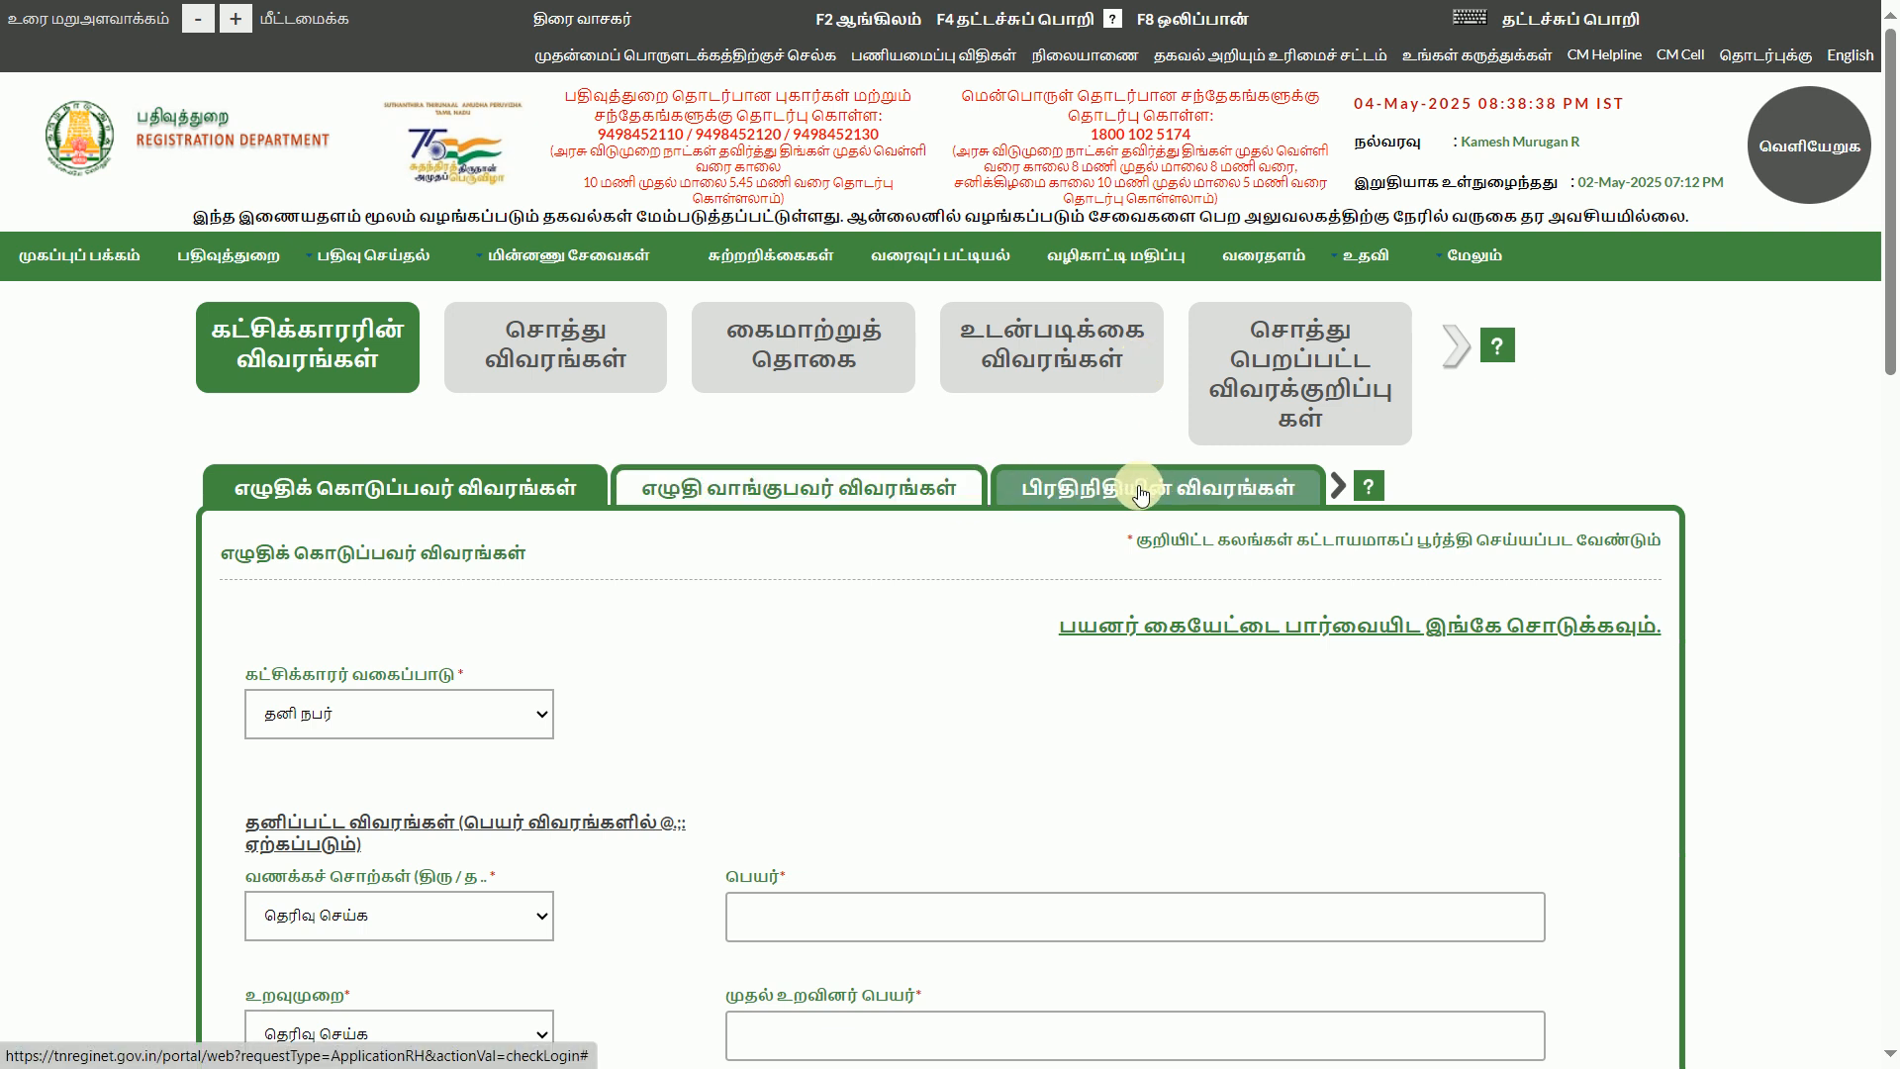
# Browse the hidden party tabs and the remaining main sections up to document valuation
pyautogui.click(1339, 487)
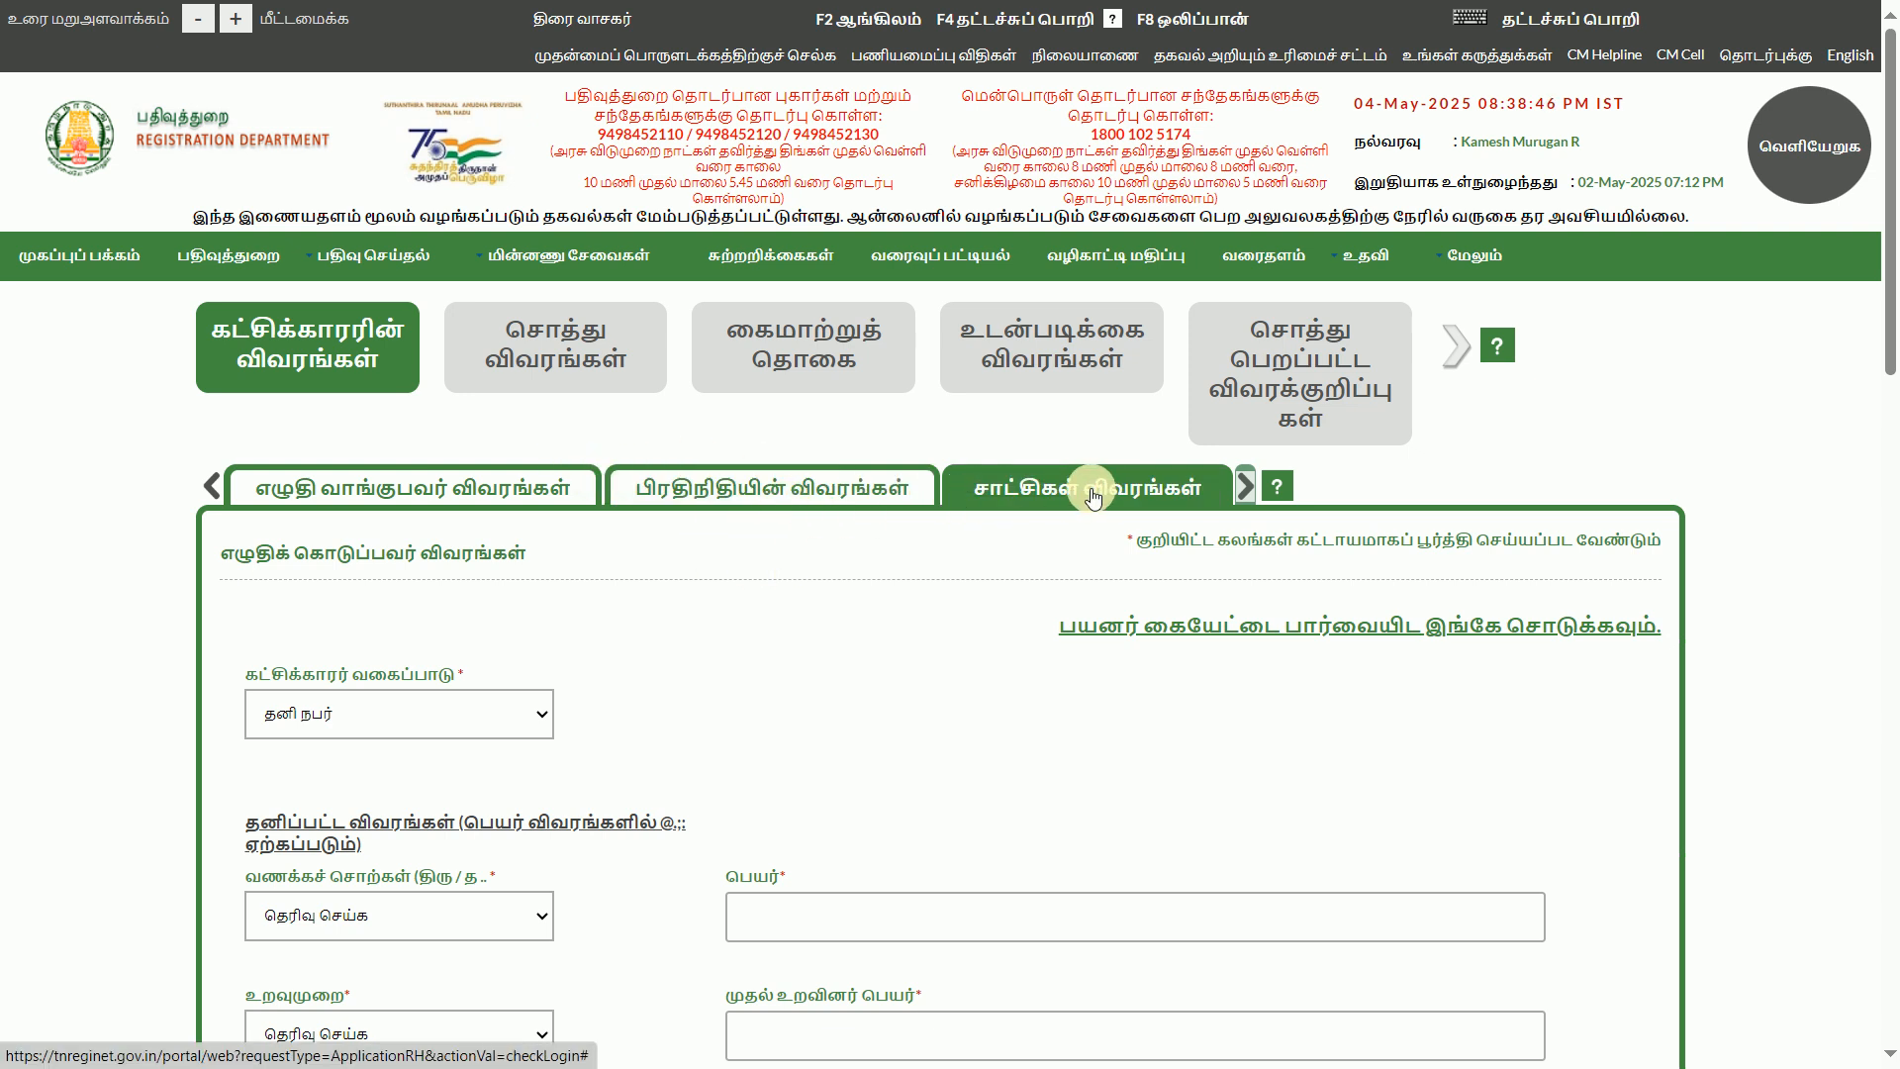
pyautogui.click(1244, 493)
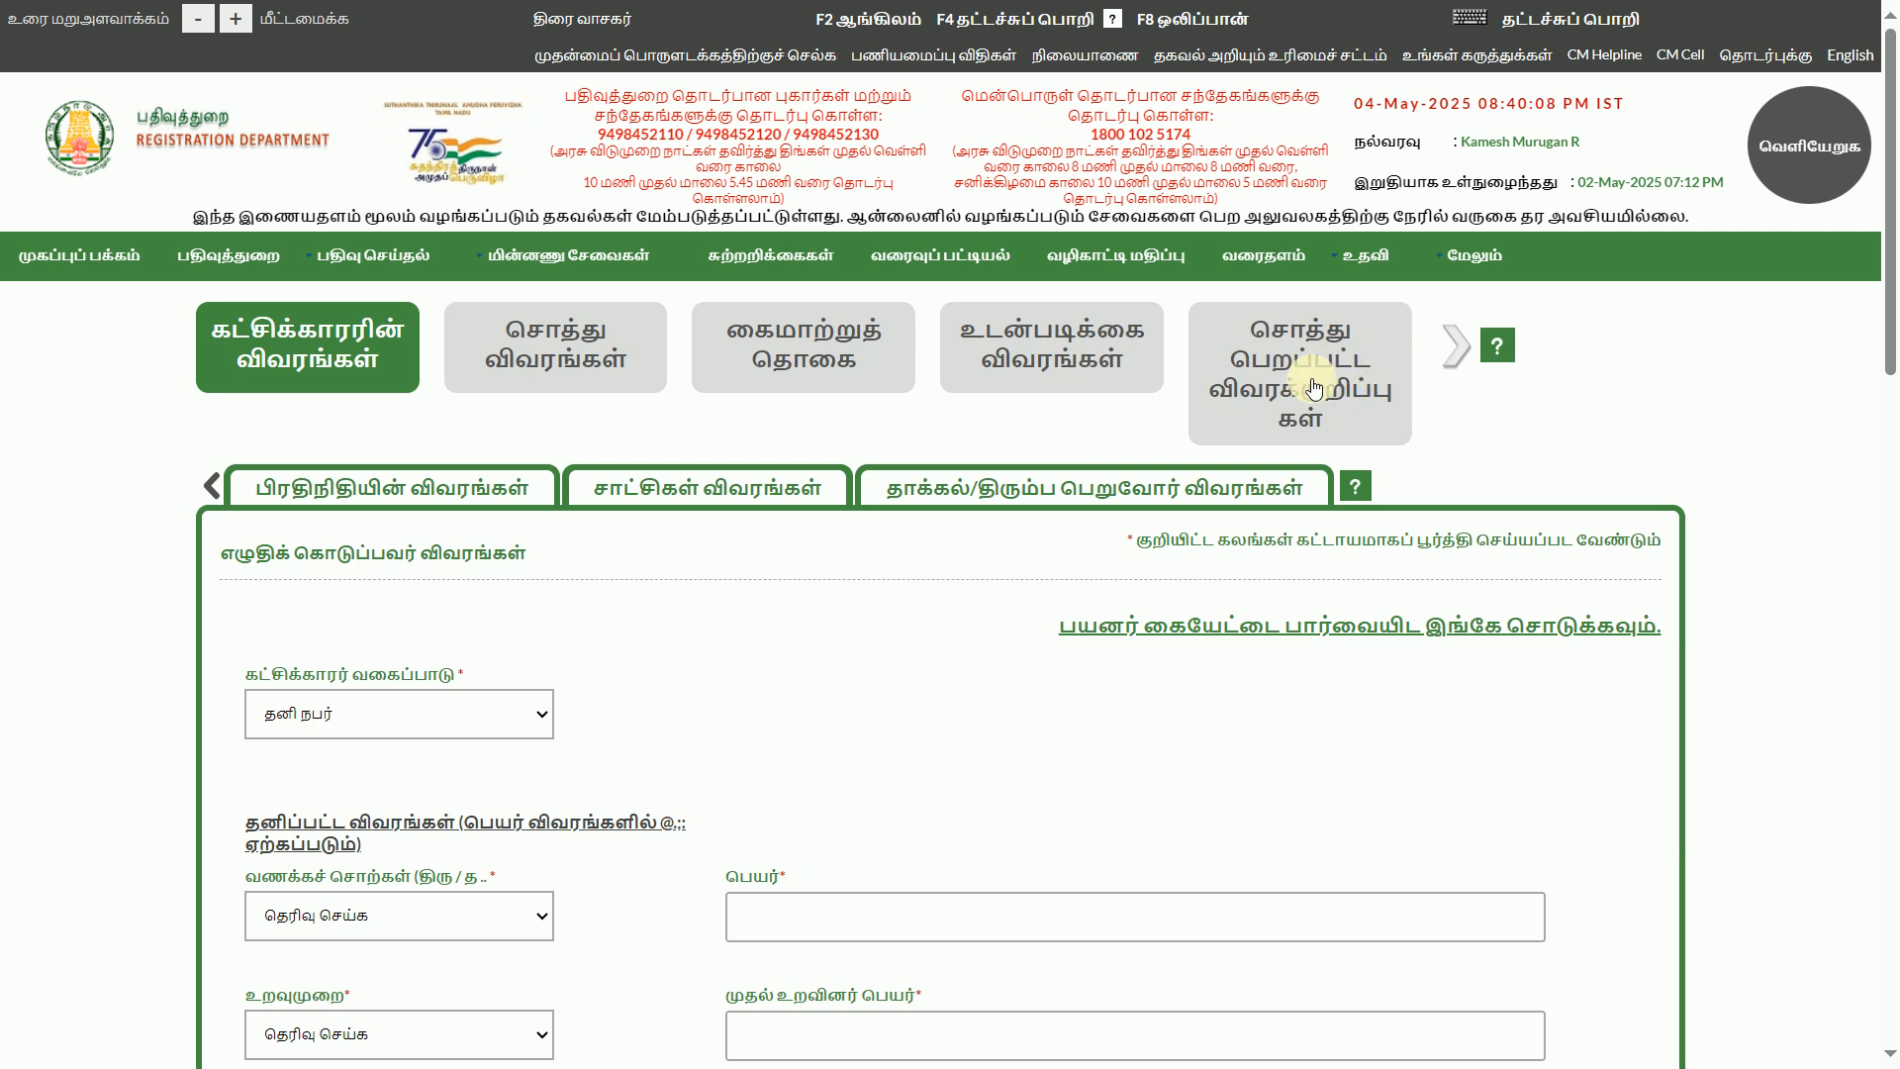
pyautogui.click(1449, 347)
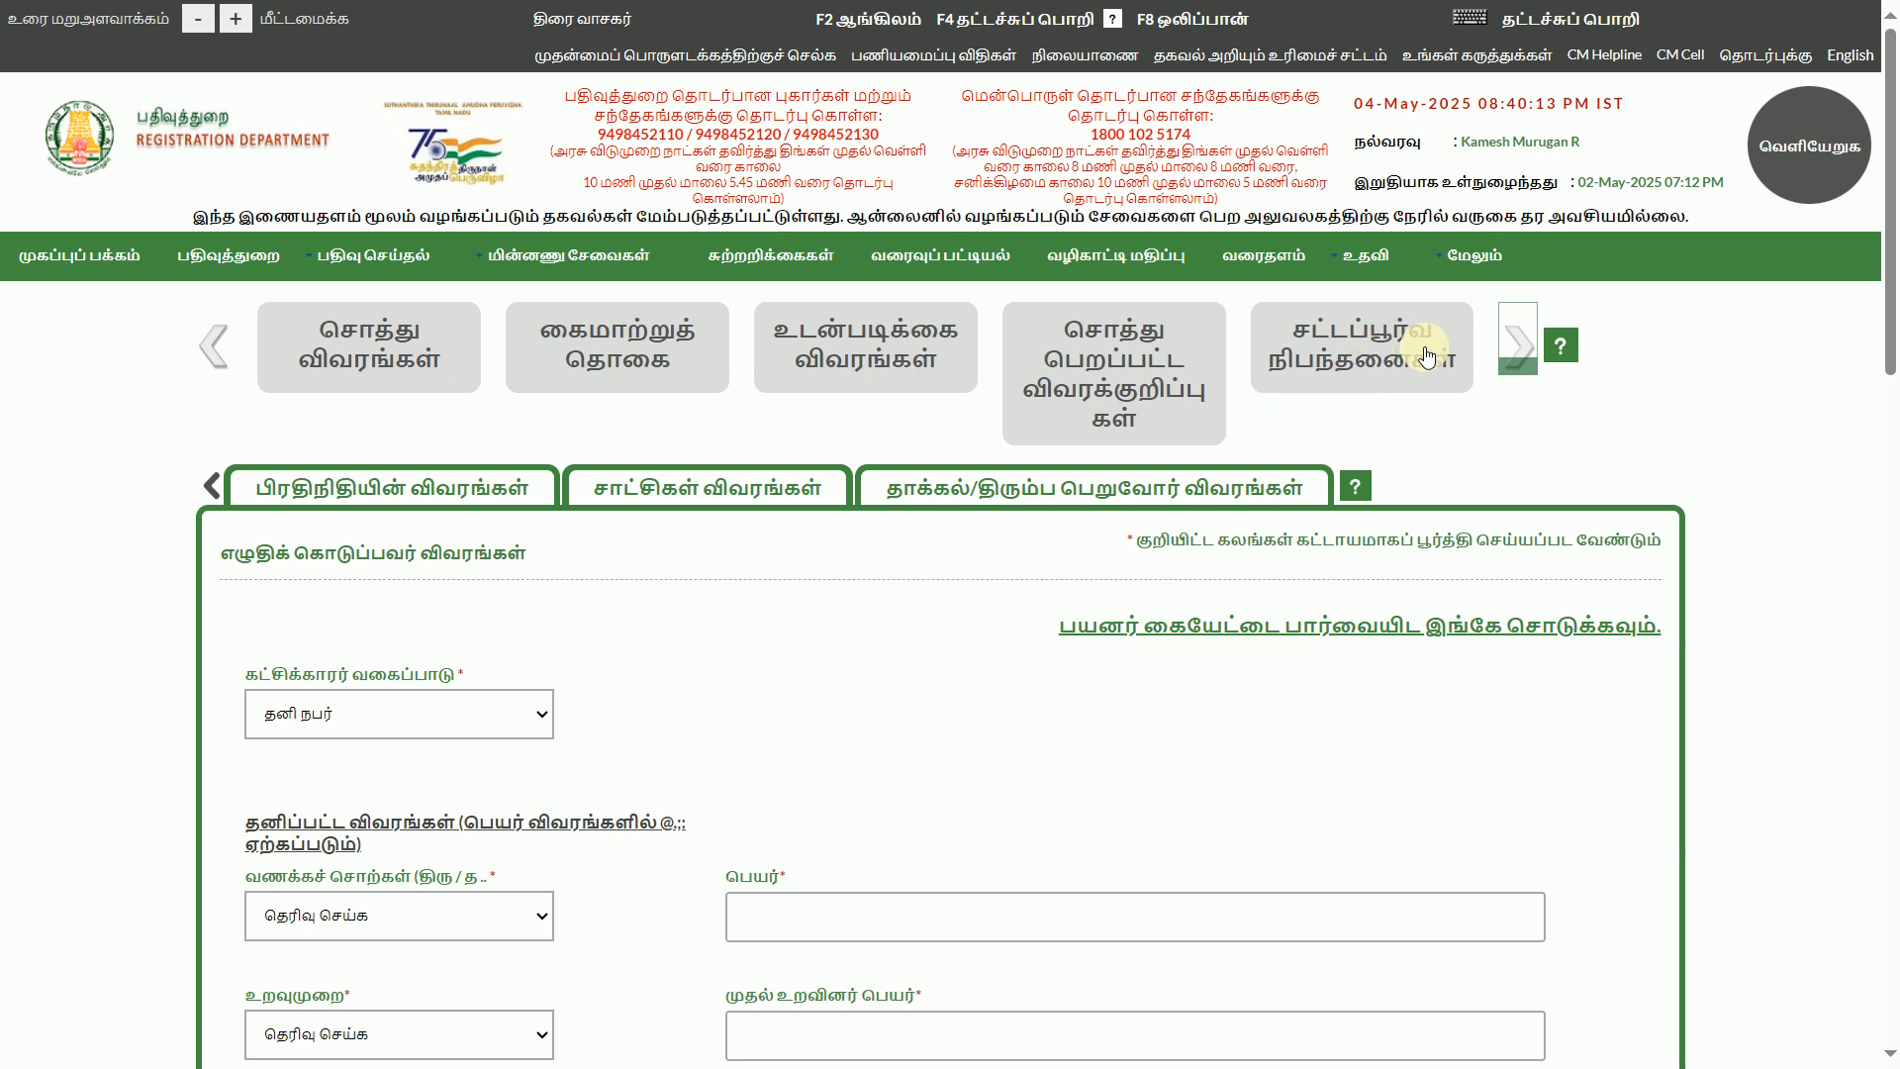
pyautogui.click(1500, 353)
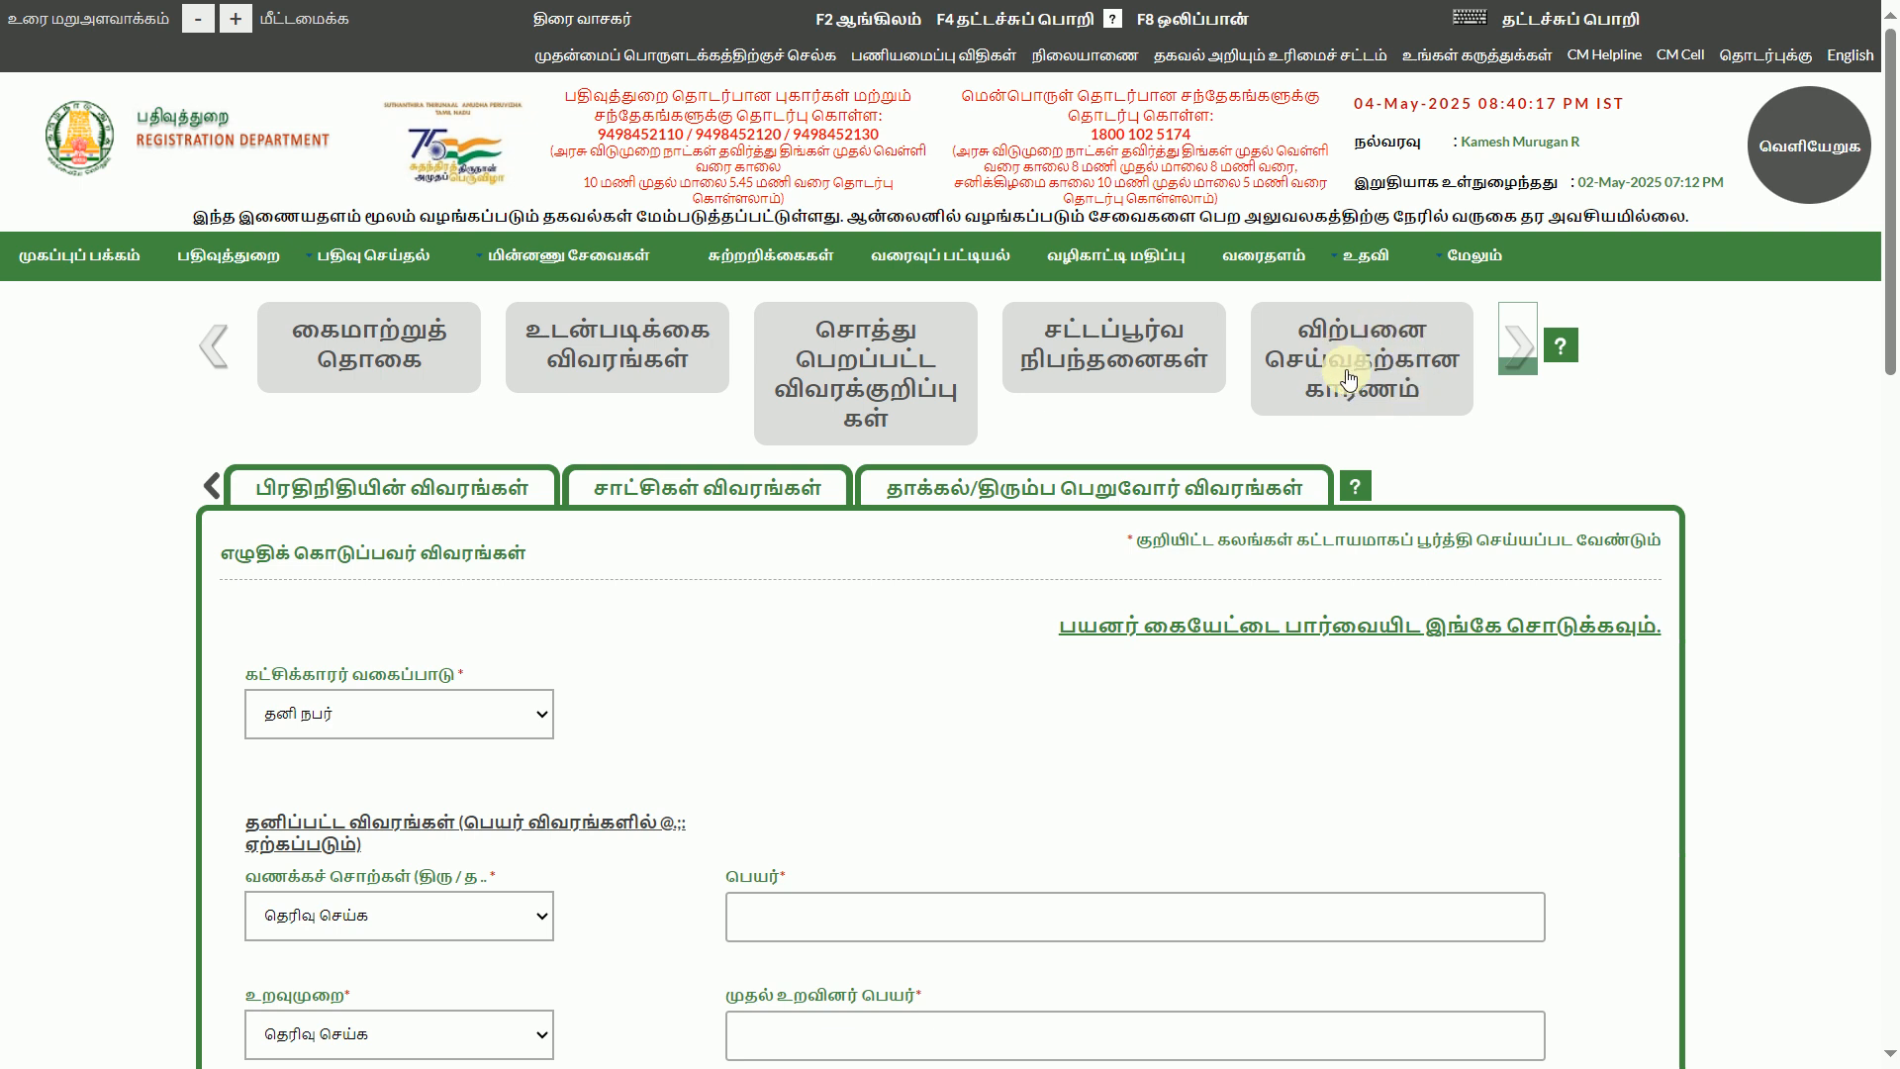
pyautogui.click(1517, 353)
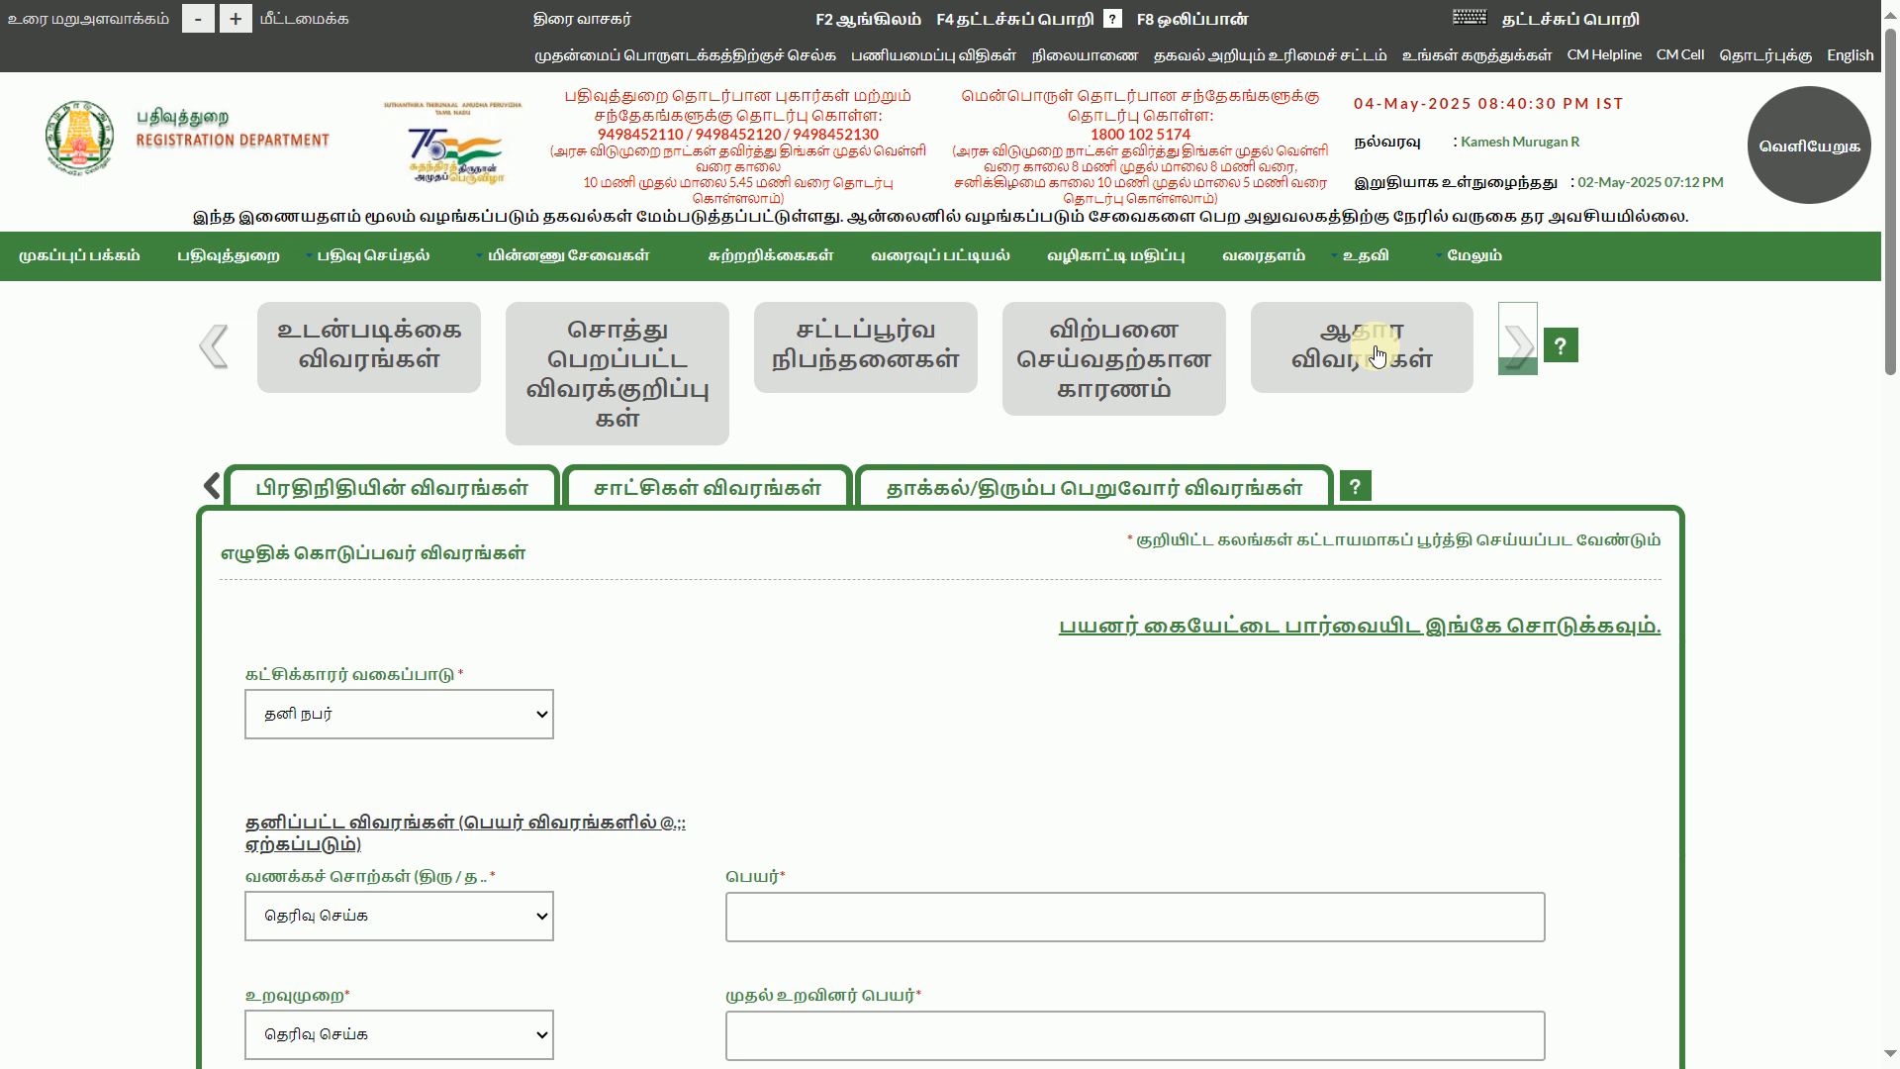
pyautogui.click(1519, 347)
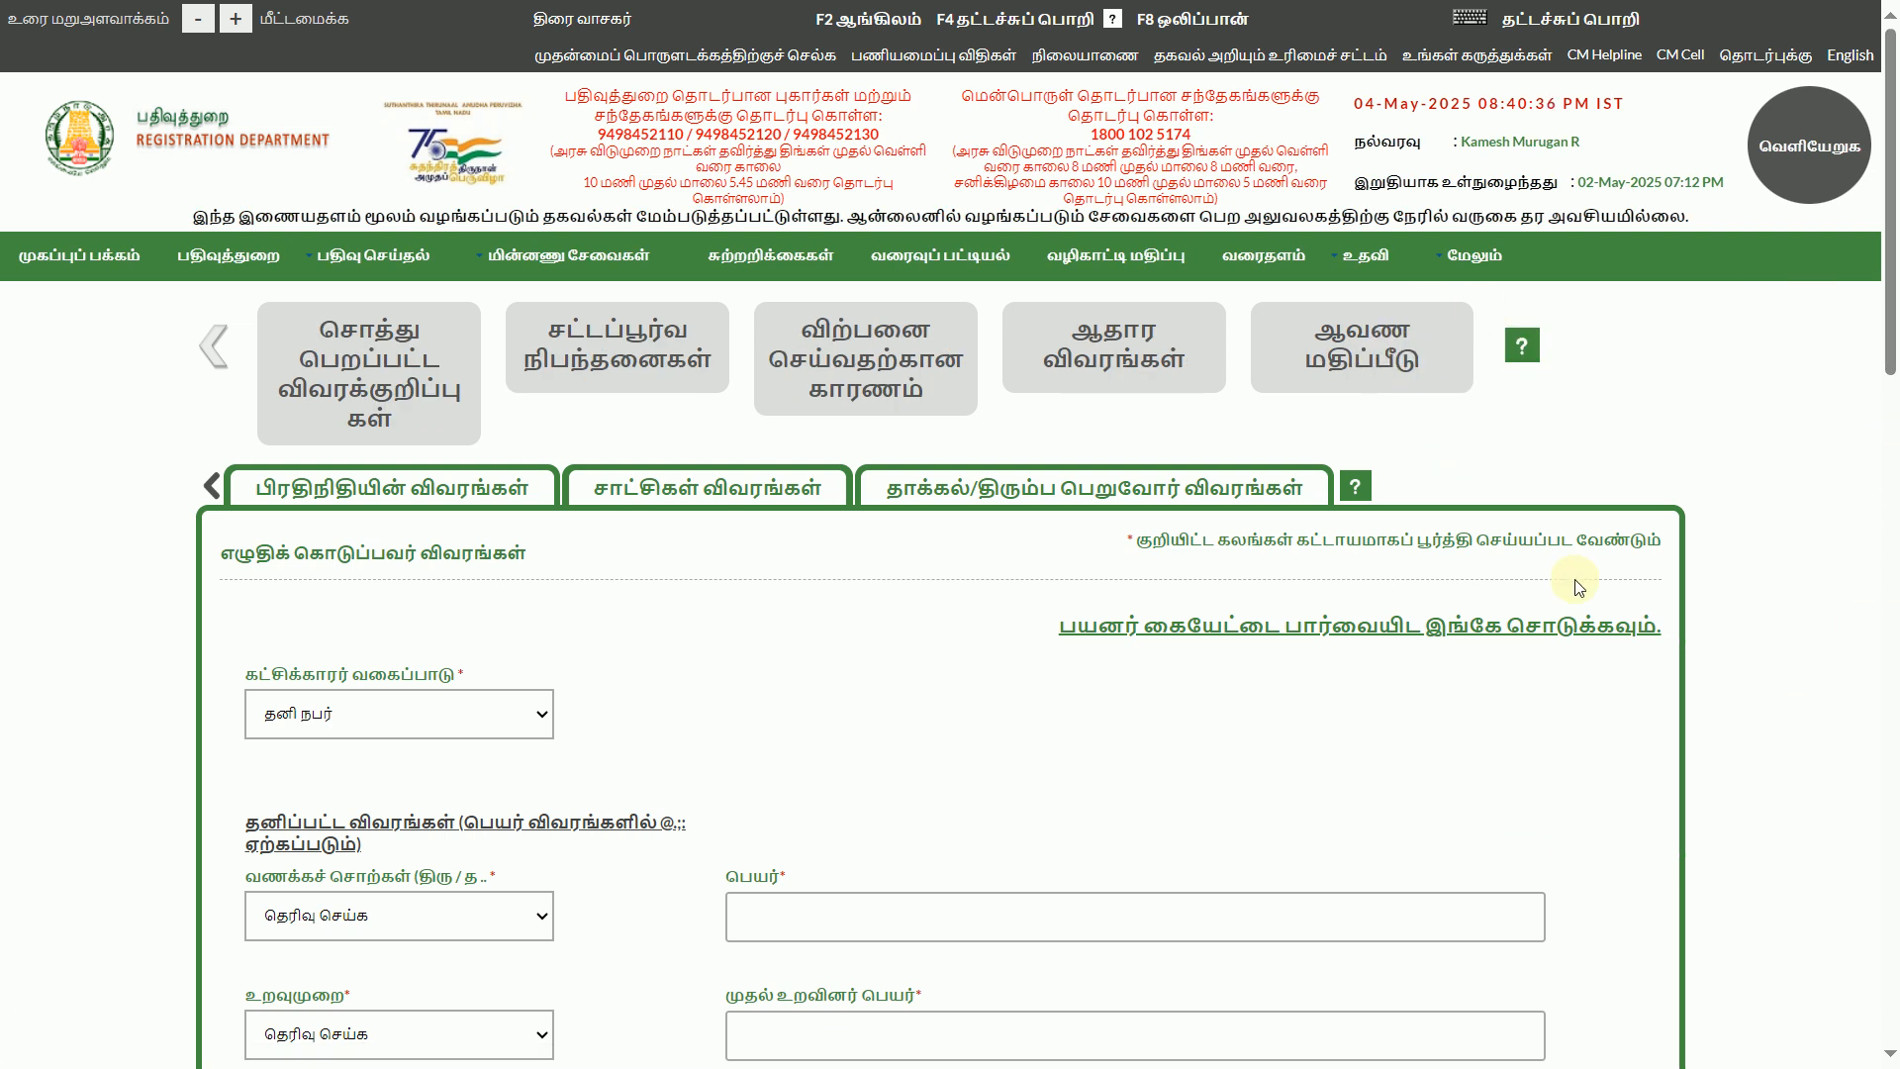
# Open the party category list for the executant
pyautogui.moveTo(1897, 311); pyautogui.dragTo(1098, 797)
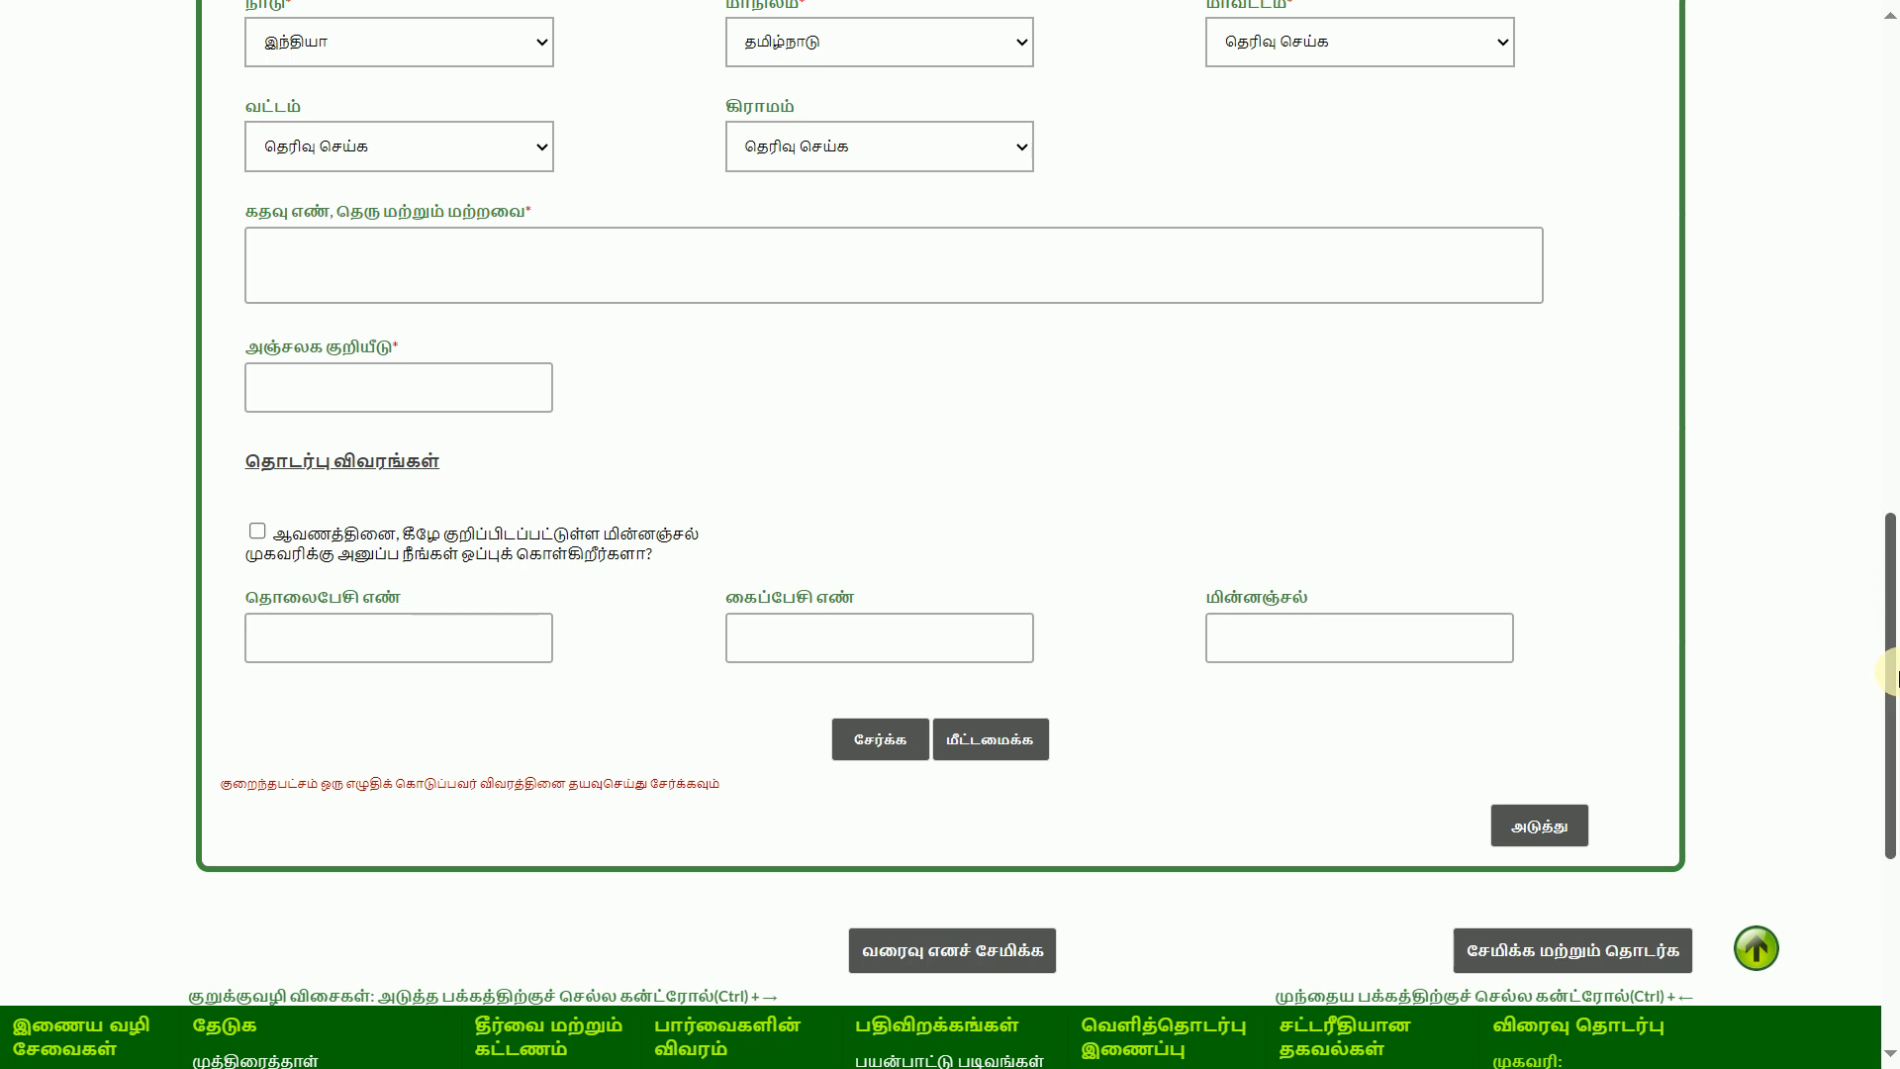
pyautogui.scroll(5, 1895, 554)
pyautogui.moveTo(1895, 497); pyautogui.dragTo(1895, 178)
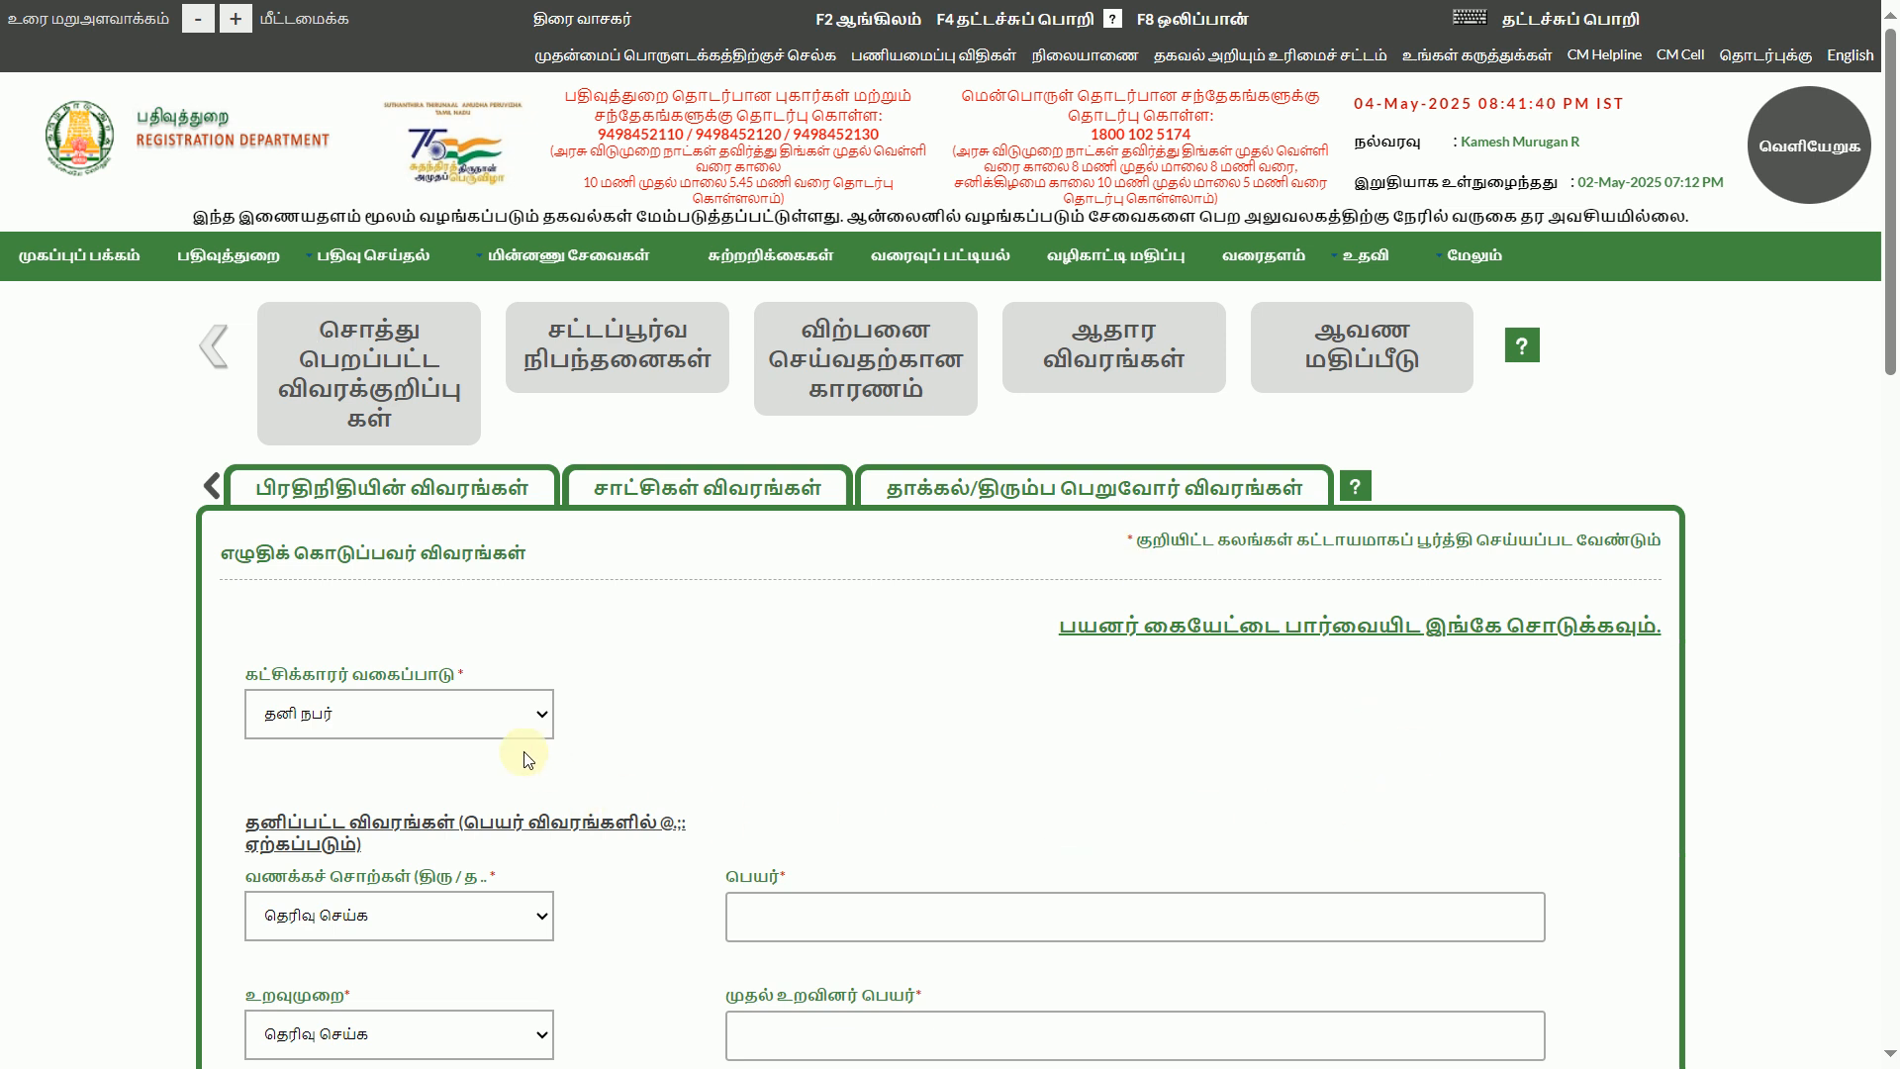
pyautogui.click(439, 720)
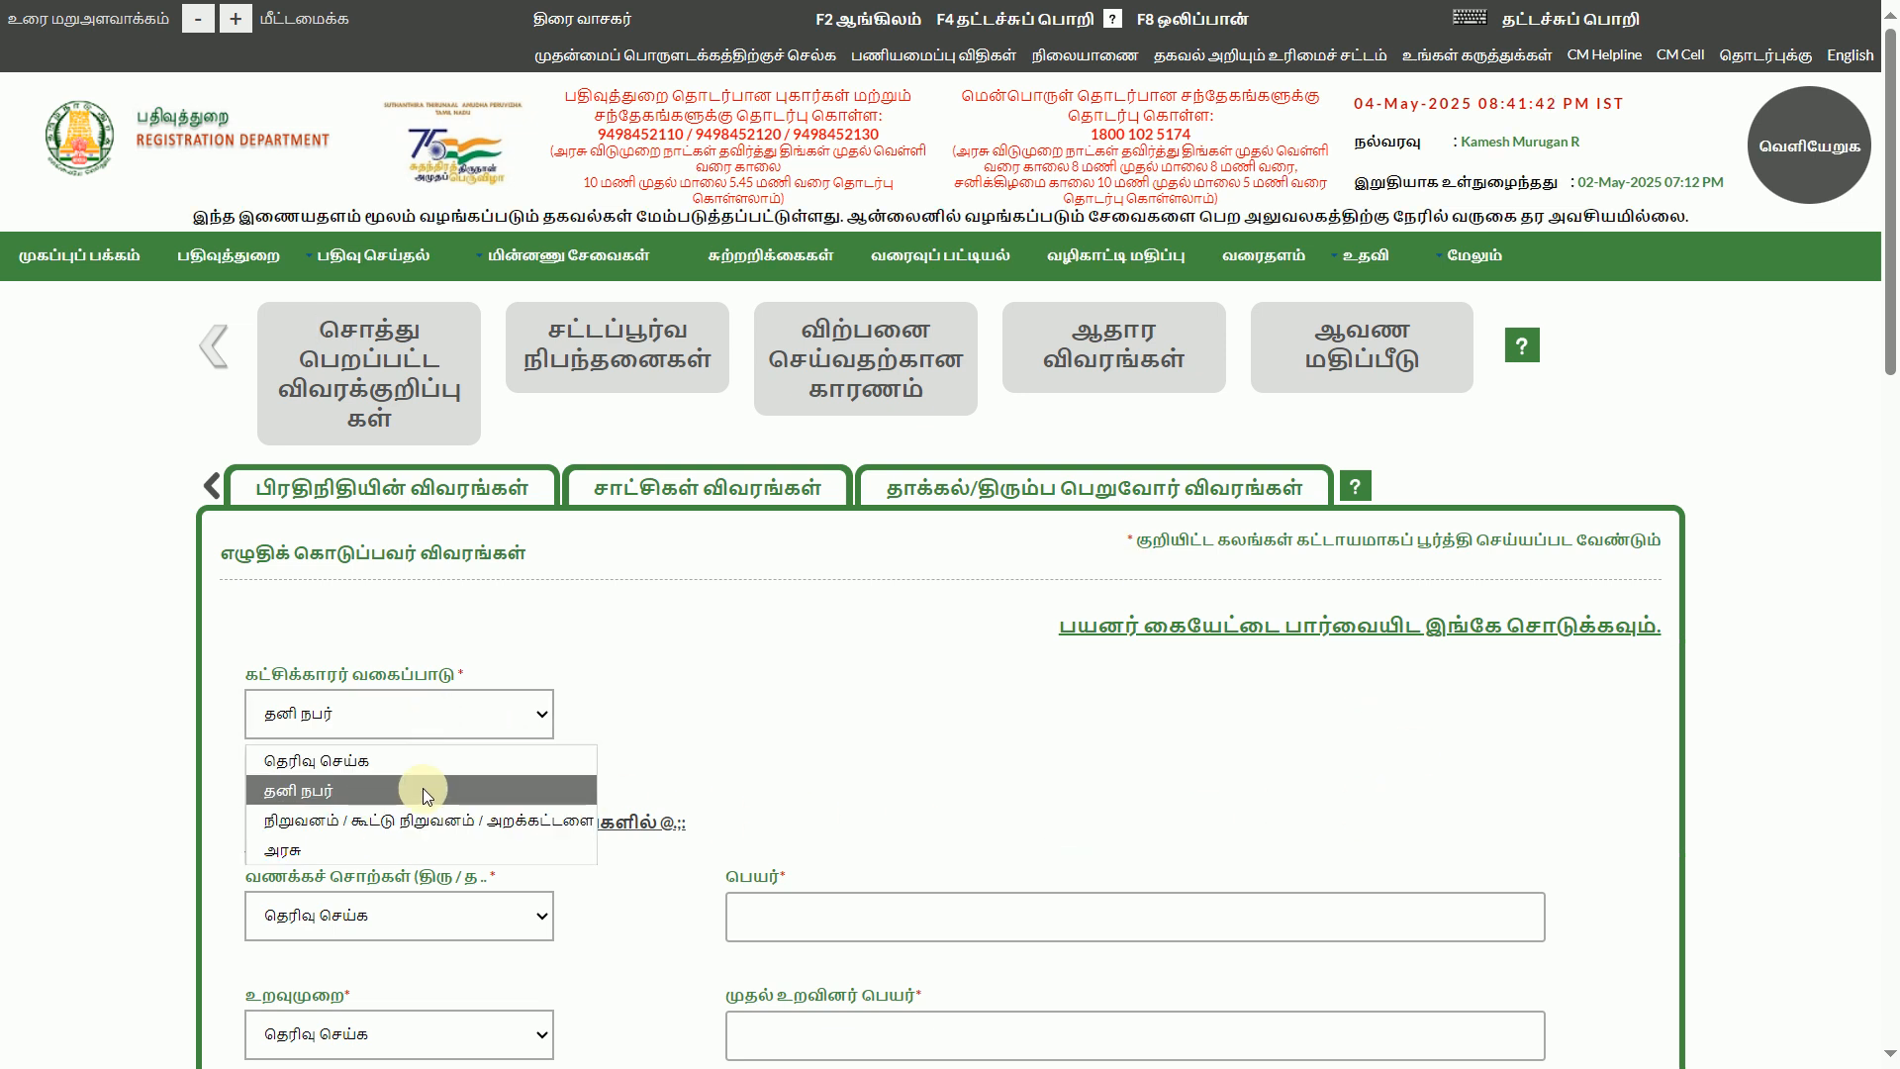